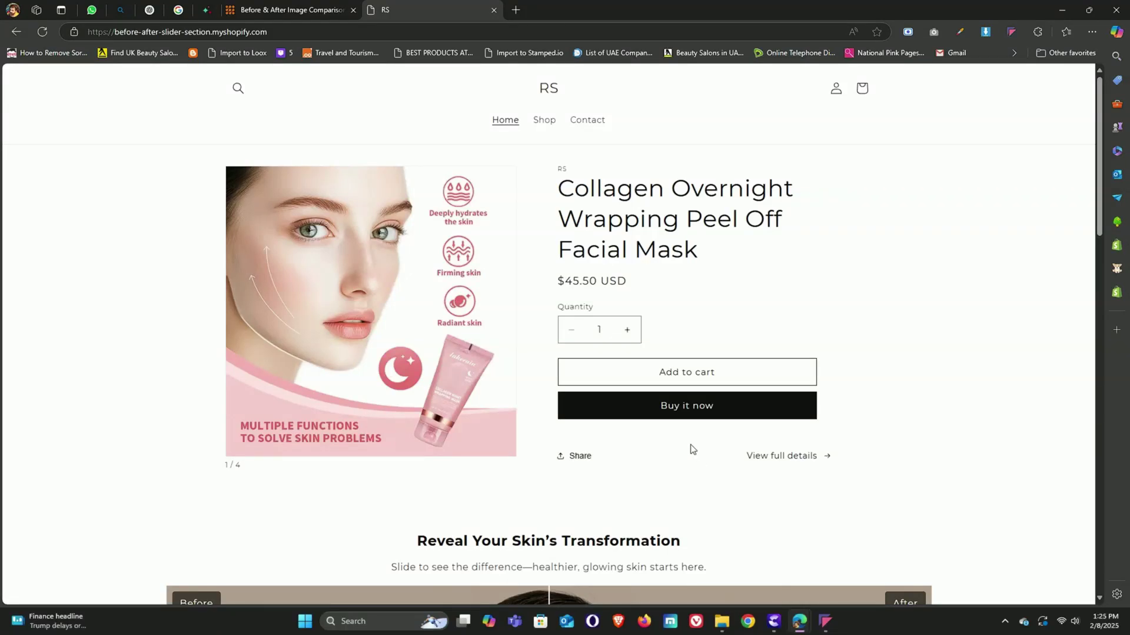
# - Drag the skin and Hair Revival slider dividers on the demo home page to compare before/after photos
pyautogui.scroll(-6, 692, 450)
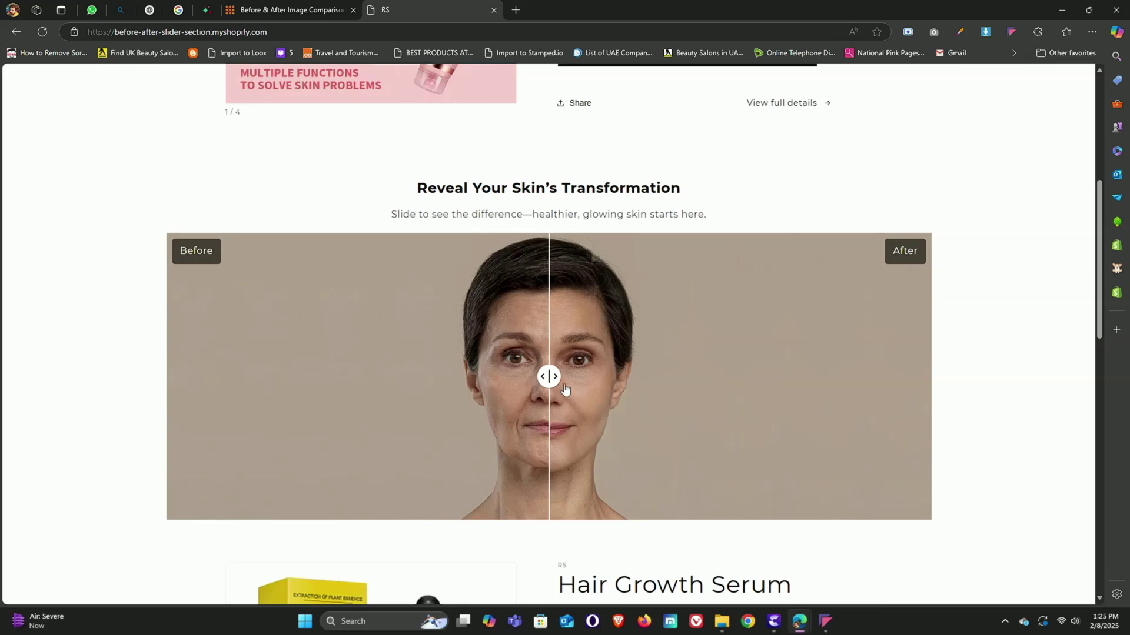
pyautogui.moveTo(549, 381); pyautogui.dragTo(381, 386)
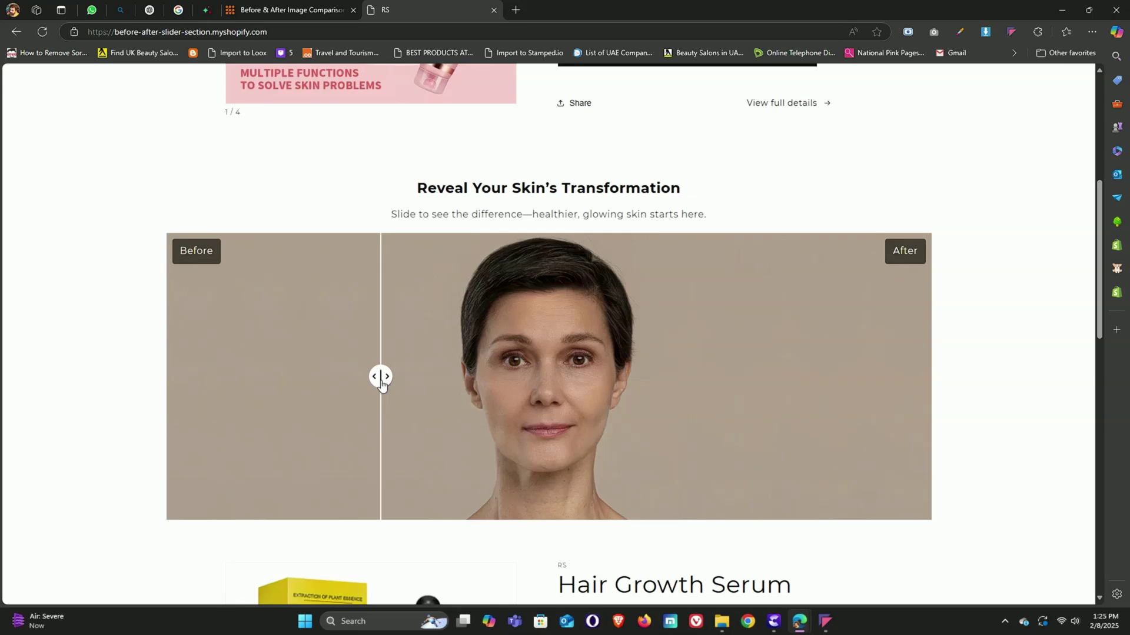
pyautogui.scroll(-10, 417, 386)
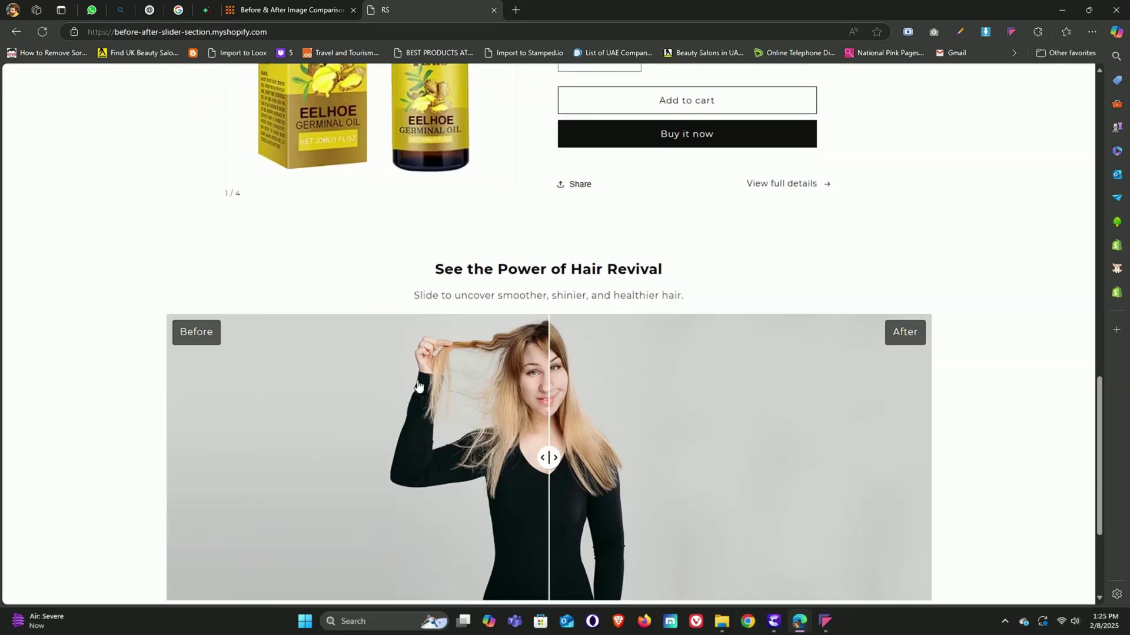
pyautogui.scroll(-2, 418, 385)
pyautogui.moveTo(547, 303); pyautogui.dragTo(353, 303)
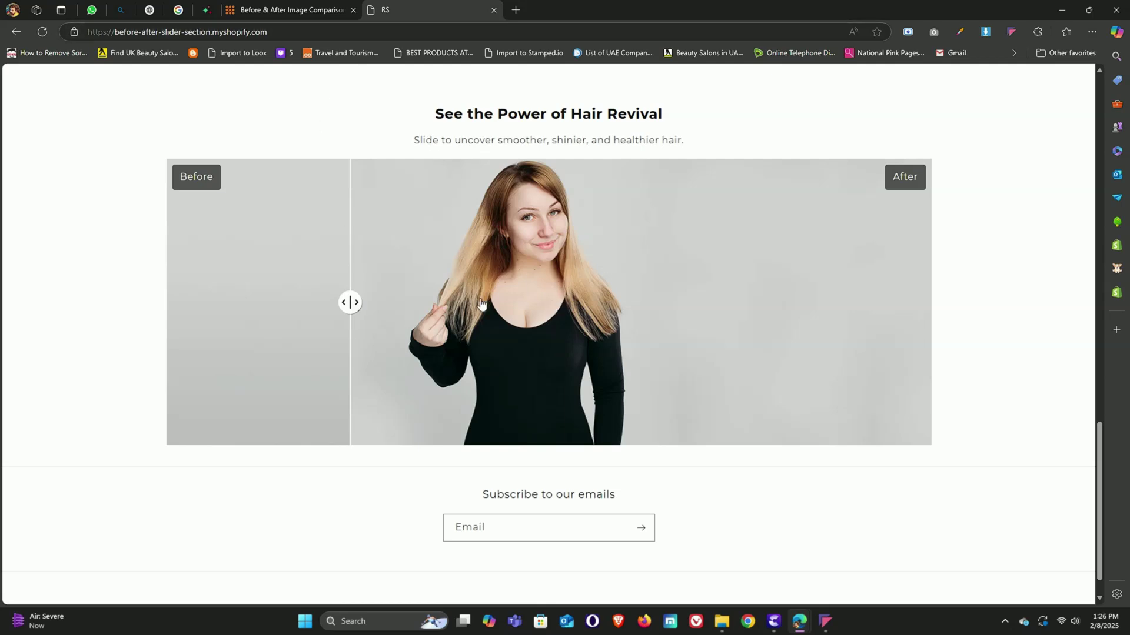
# - Buy the free Before & After Image Comparison Slider package from its product page
pyautogui.click(320, 12)
pyautogui.scroll(-2, 597, 184)
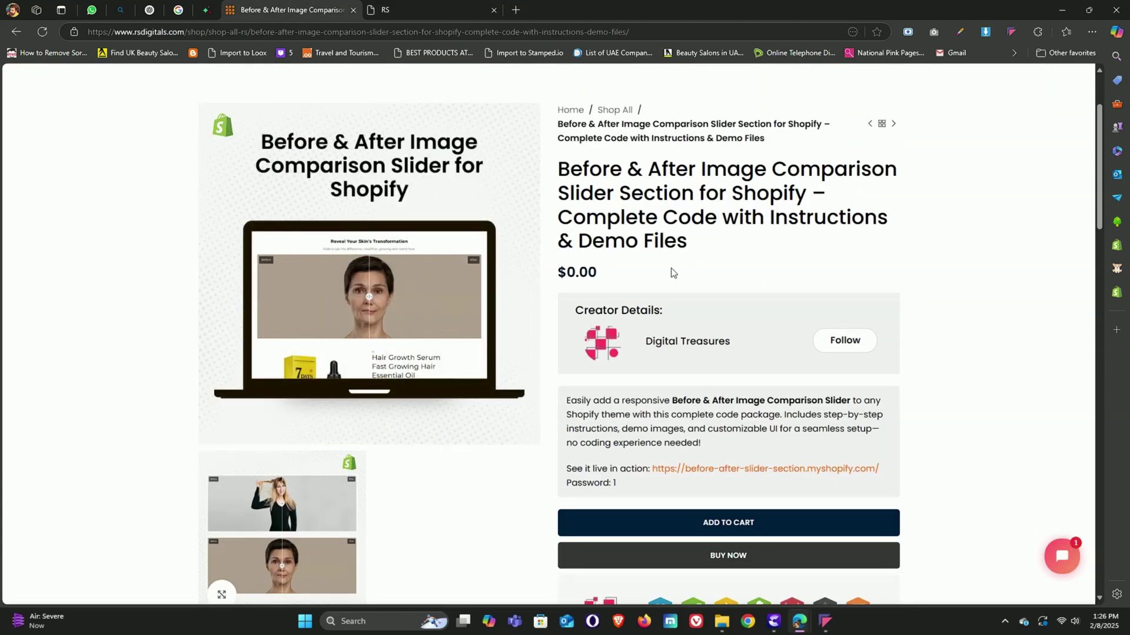
pyautogui.scroll(-2, 669, 268)
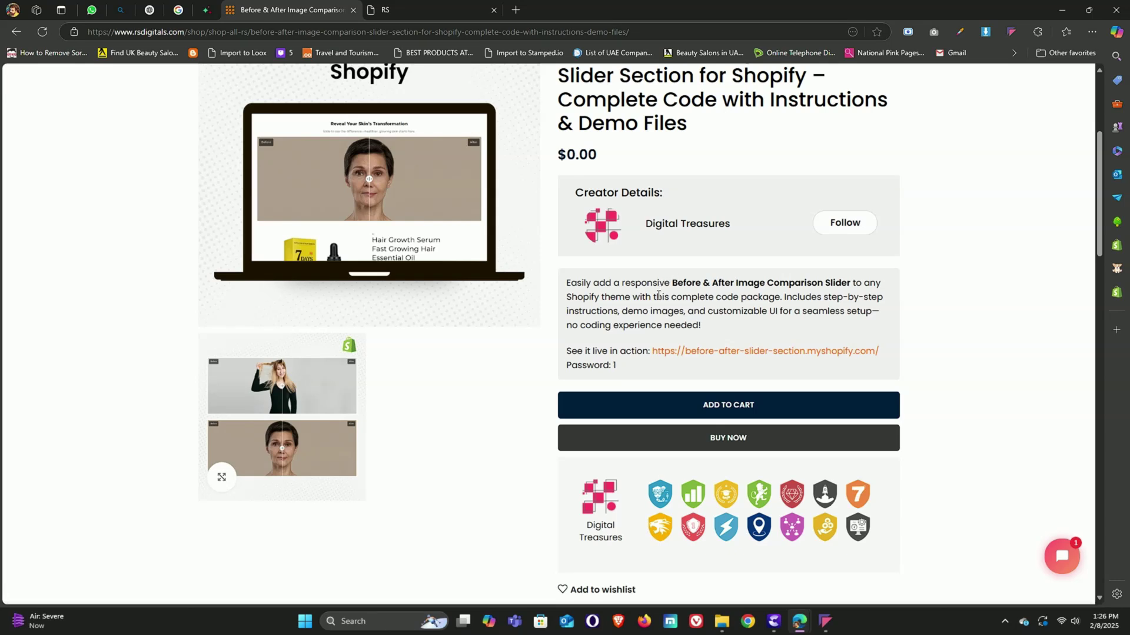
pyautogui.click(683, 446)
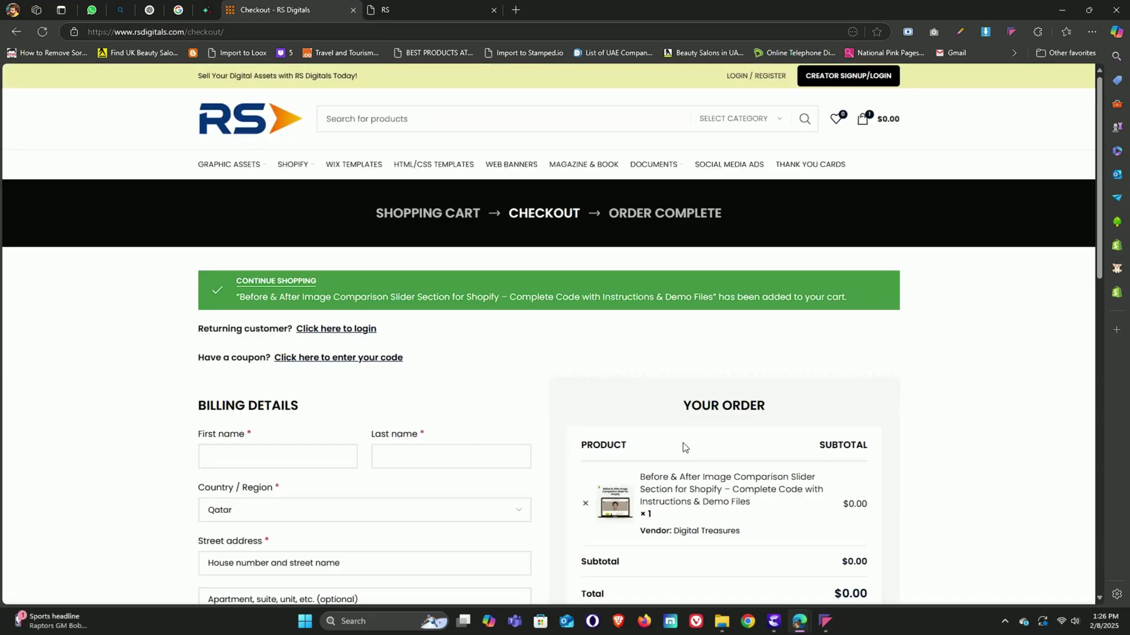
pyautogui.scroll(-4, 673, 442)
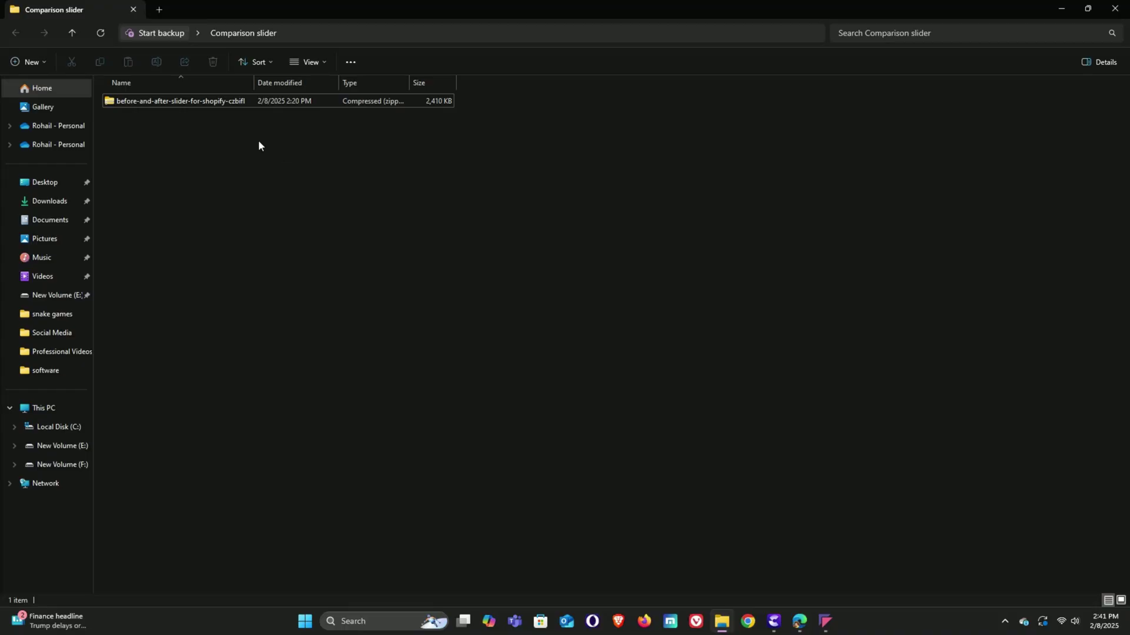
# - Extract the downloaded slider zip into the current folder with WinRAR's Extract Here
pyautogui.doubleClick(214, 100)
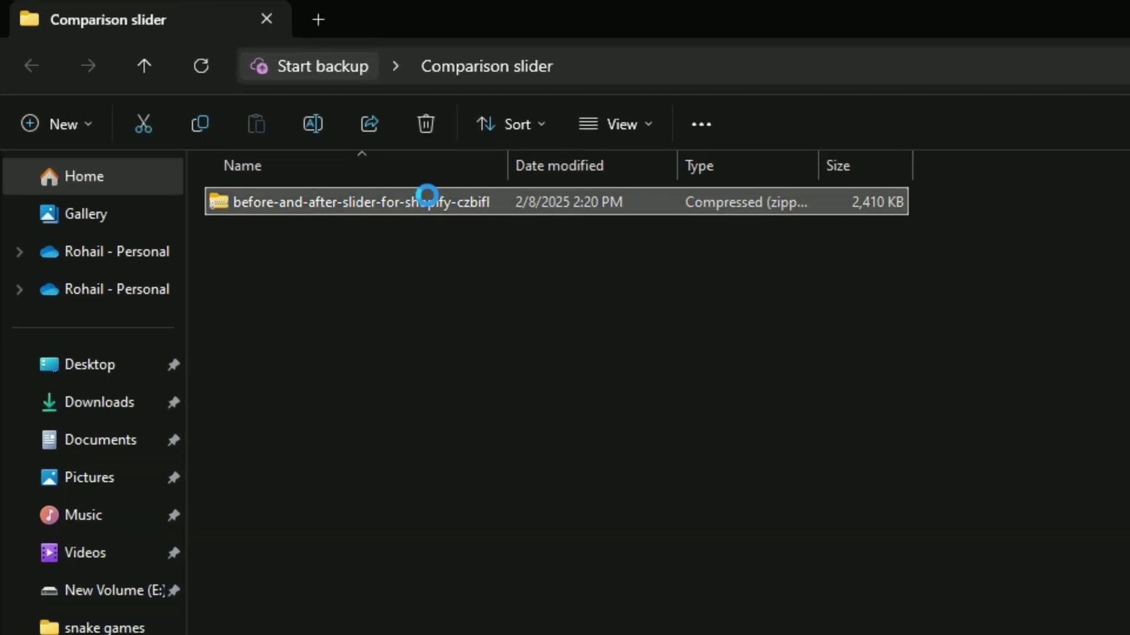
pyautogui.rightClick(428, 197)
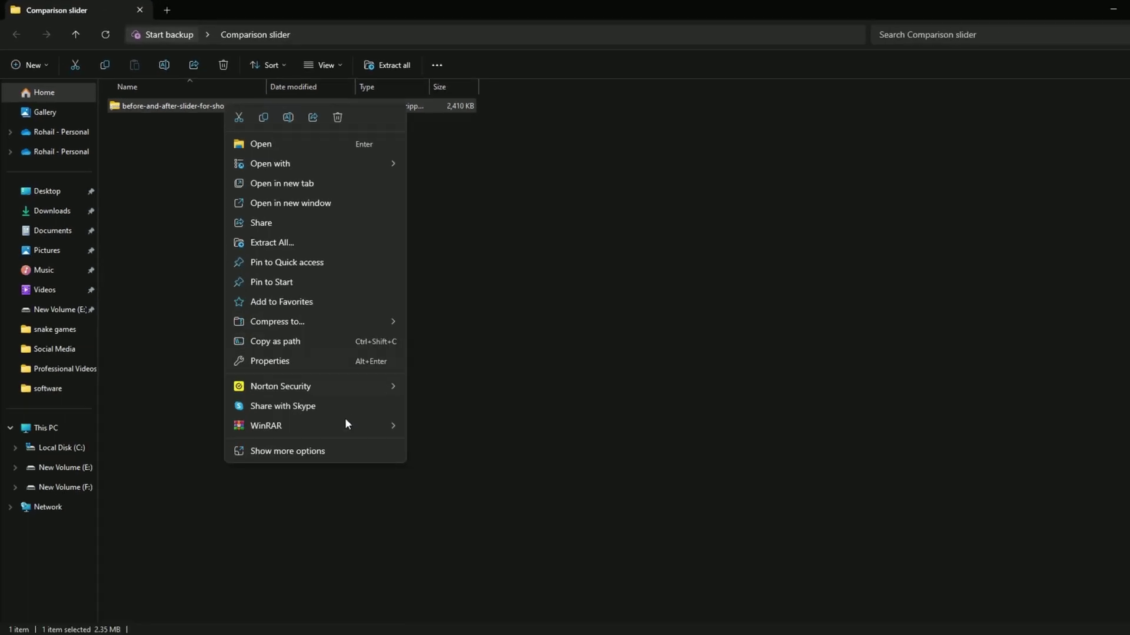
pyautogui.moveTo(670, 634)
pyautogui.click(447, 465)
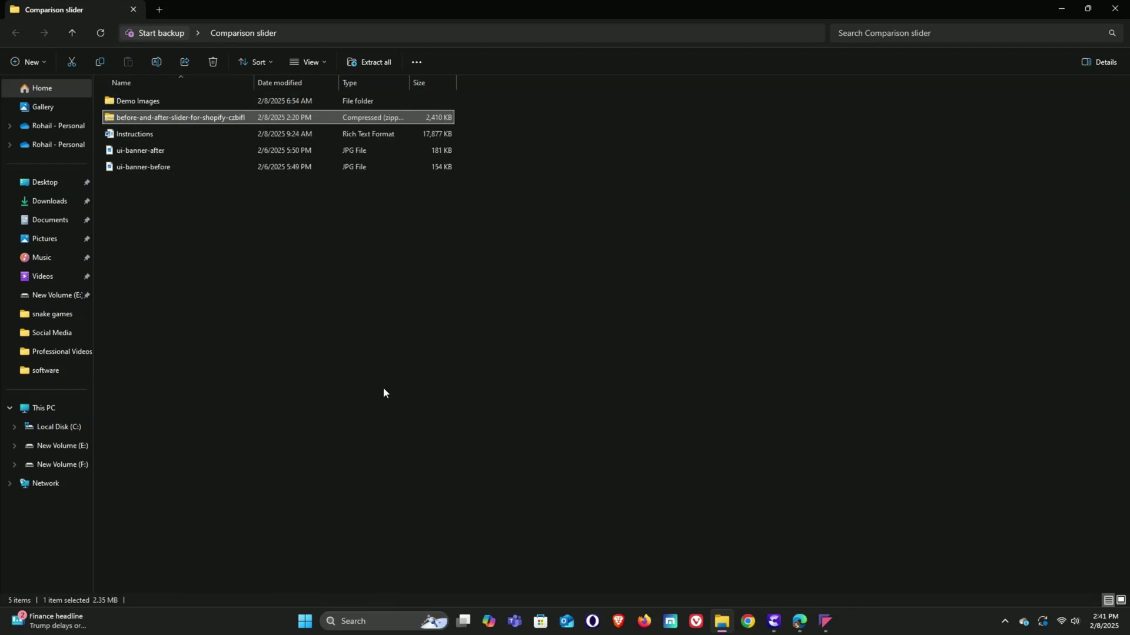
# - Show the extracted files as extra large icons and open the Instructions document
pyautogui.click(362, 340)
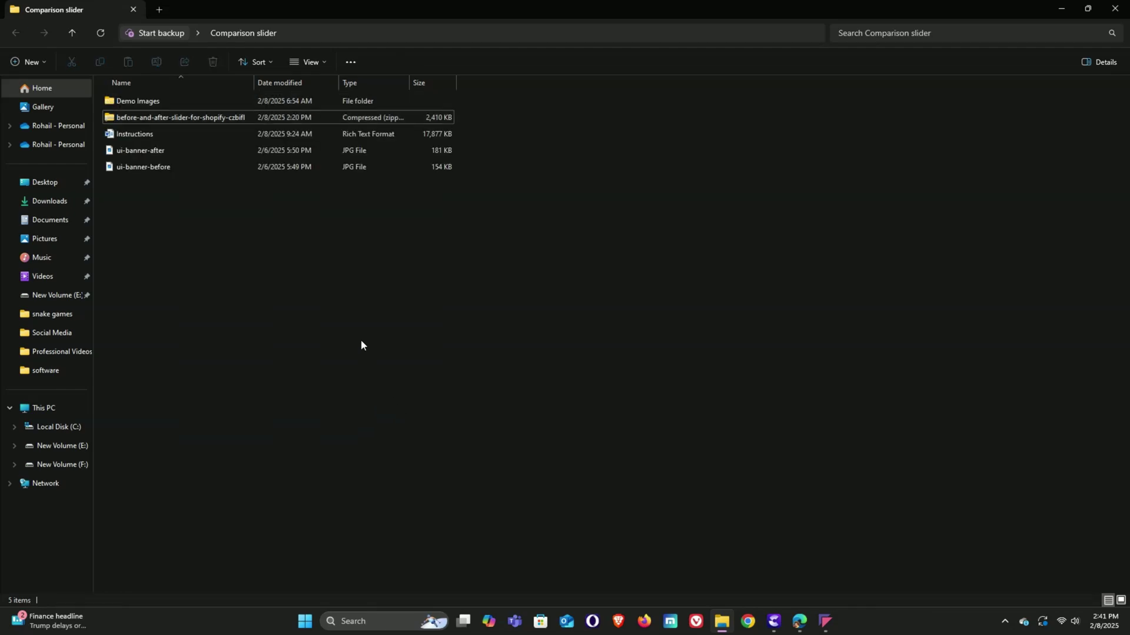
pyautogui.click(326, 59)
pyautogui.click(323, 90)
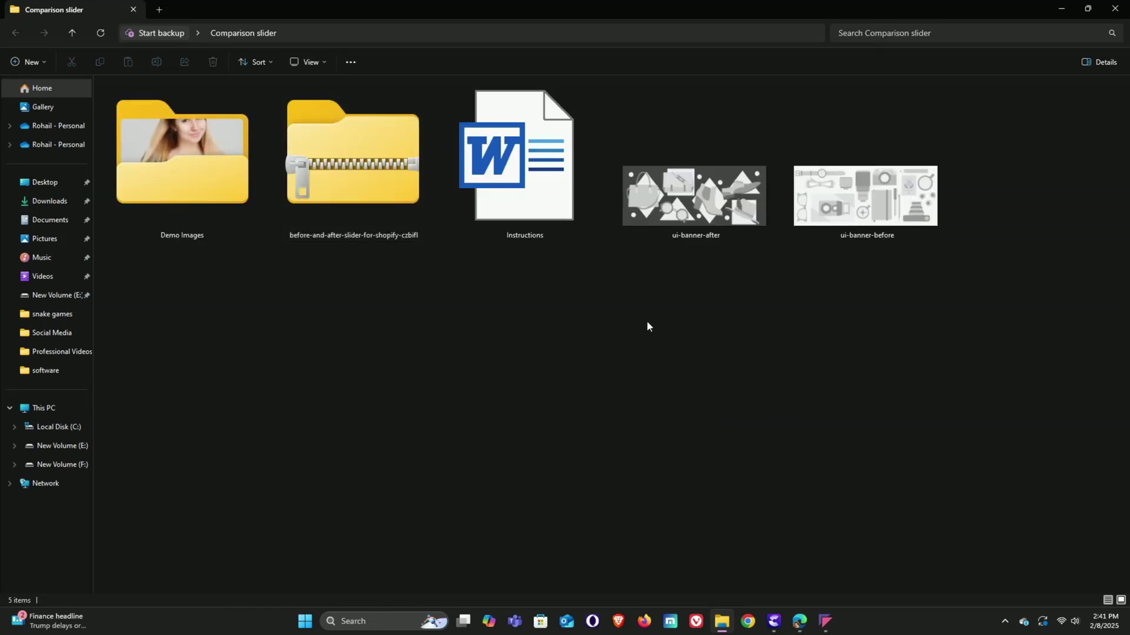
pyautogui.click(528, 204)
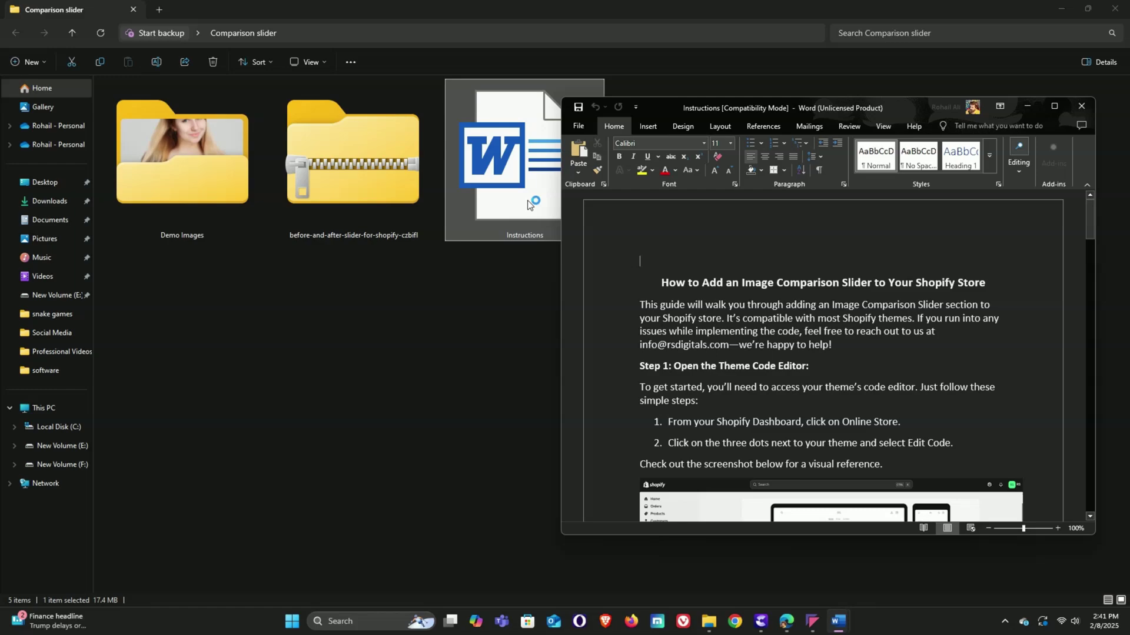
# - Center the Instructions window, scroll to Step 1, then return to the Shopify admin
pyautogui.moveTo(909, 108); pyautogui.dragTo(624, 58)
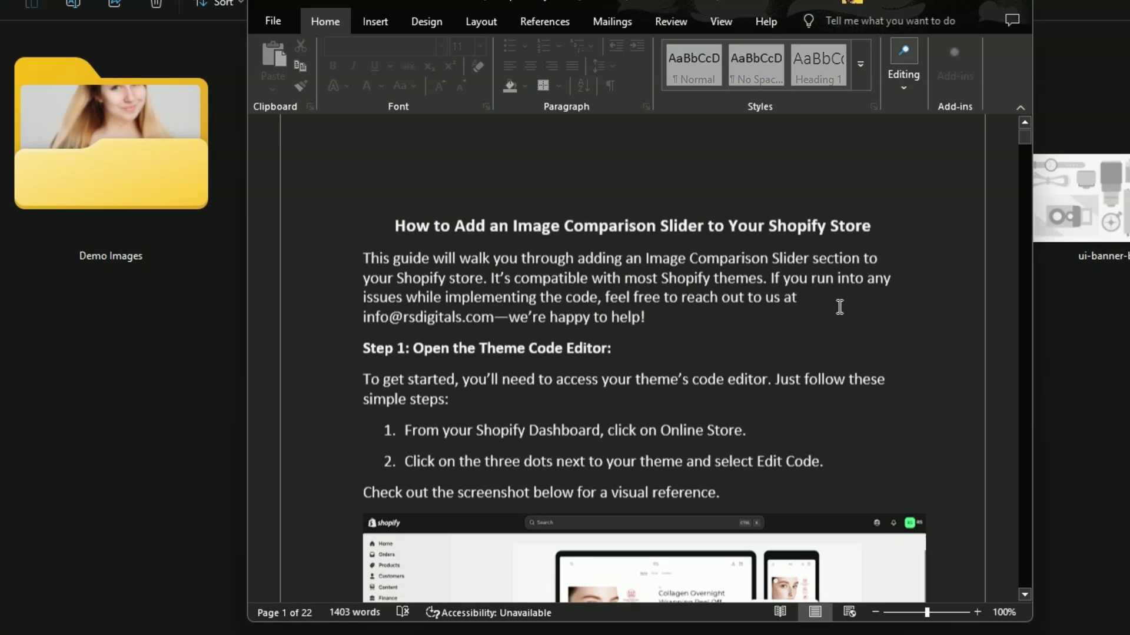
pyautogui.scroll(-3, 685, 272)
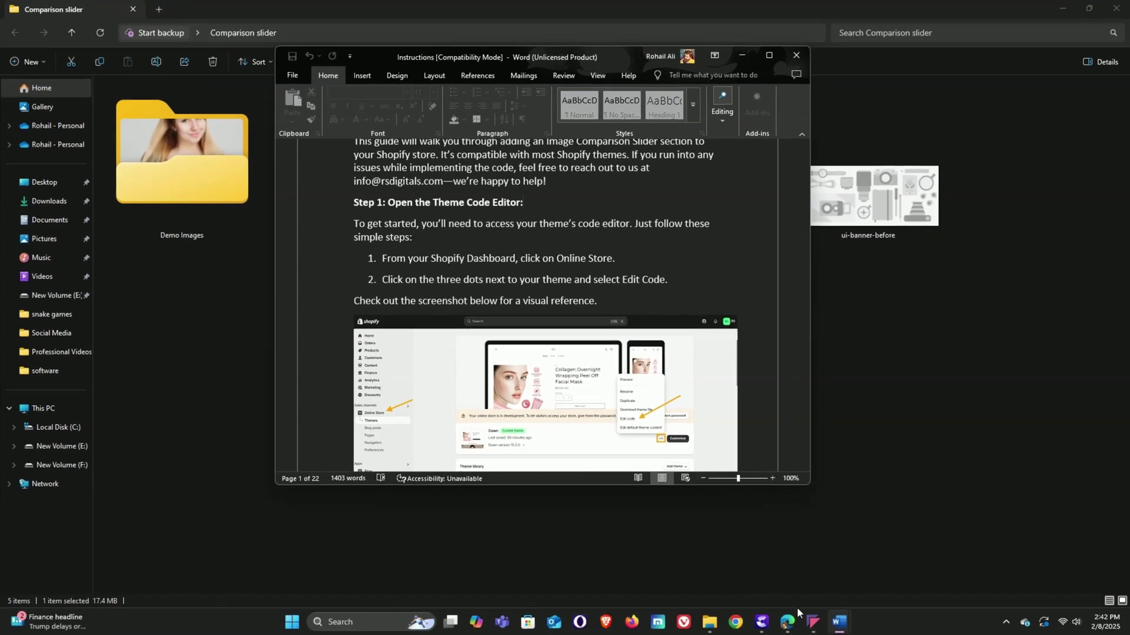
pyautogui.moveTo(793, 626)
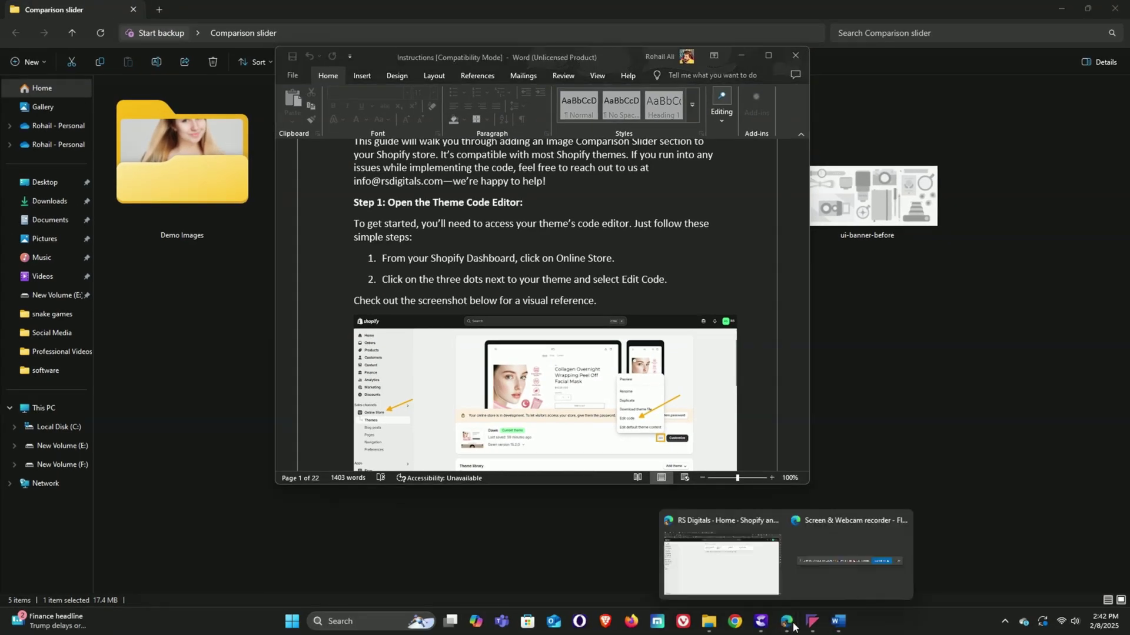
pyautogui.click(743, 566)
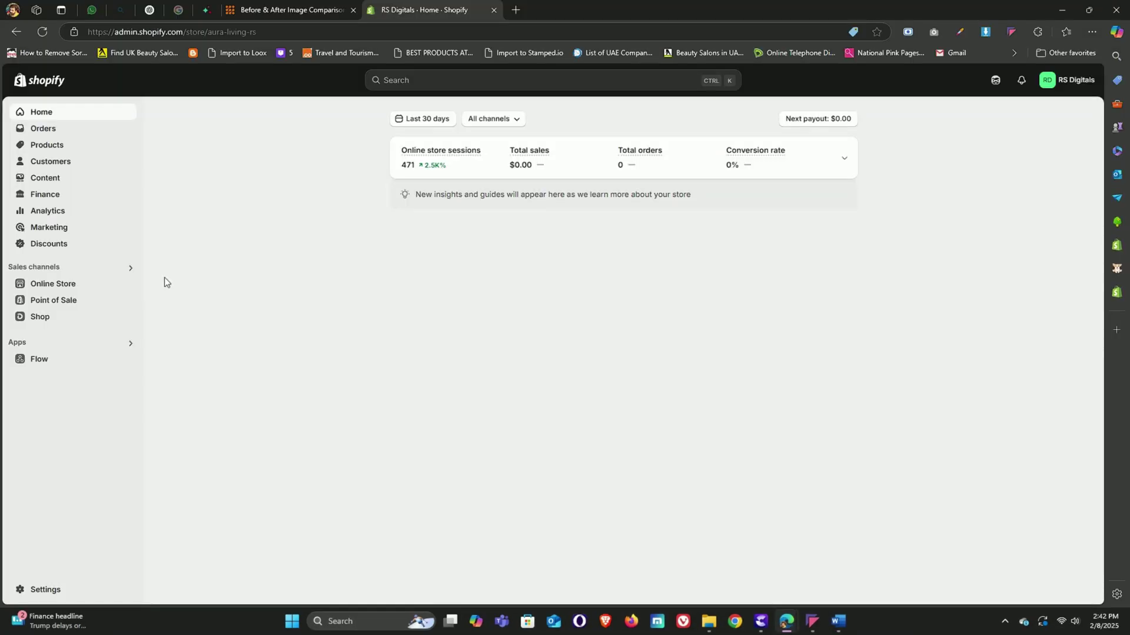
# - Open the Dawn theme's code editor via Online Store, then bring the Instructions document forward
pyautogui.click(60, 287)
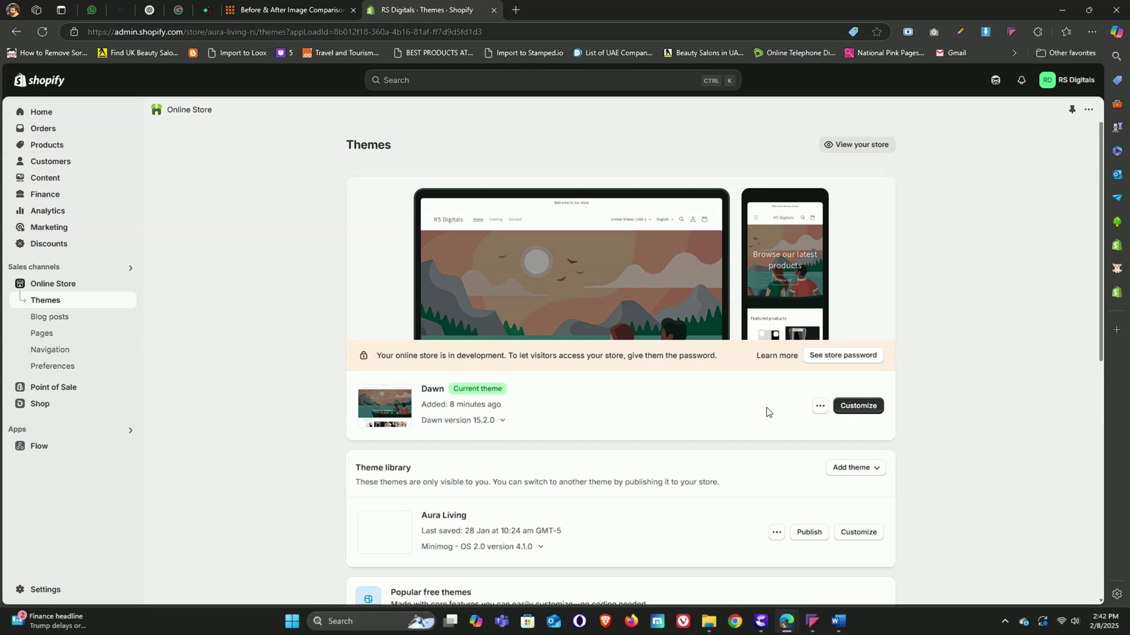
pyautogui.click(820, 405)
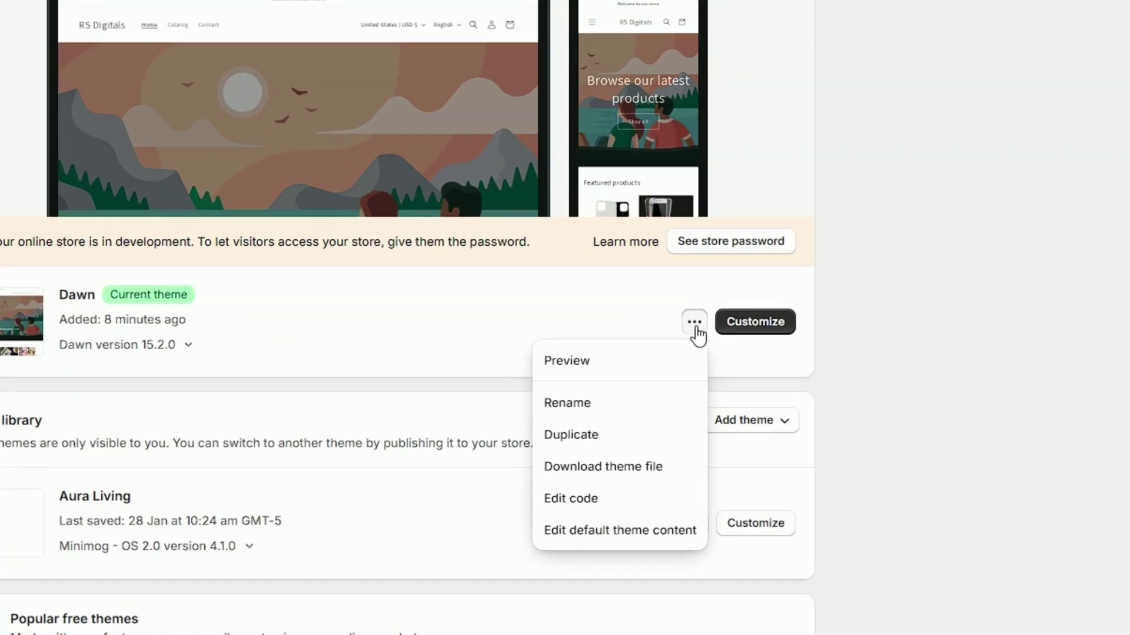
pyautogui.click(588, 500)
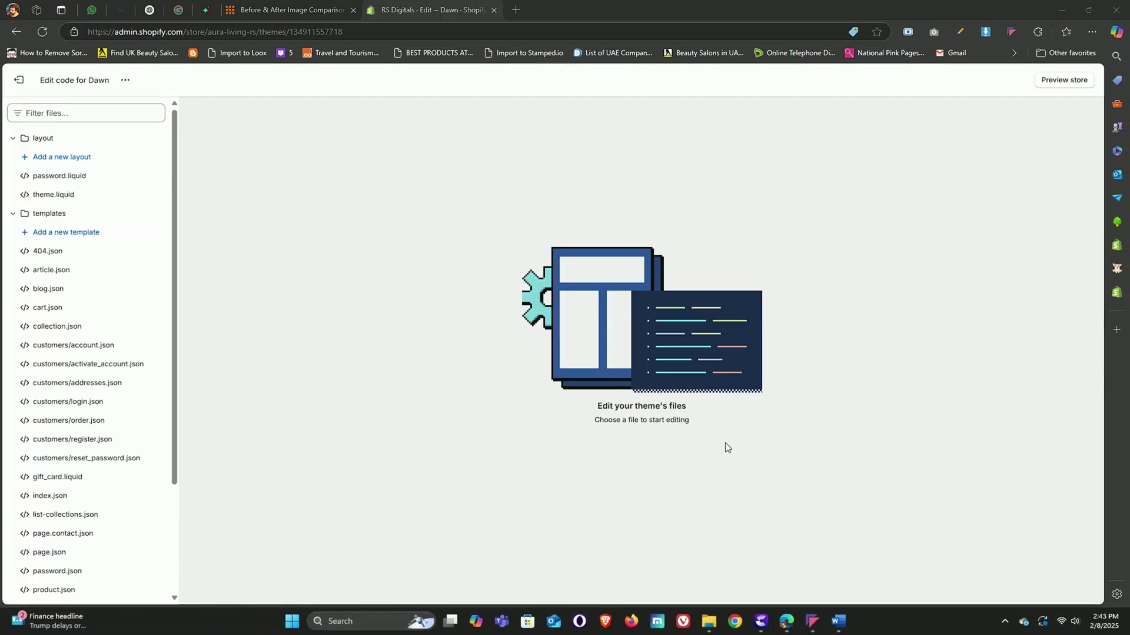
pyautogui.moveTo(838, 621)
pyautogui.click(833, 577)
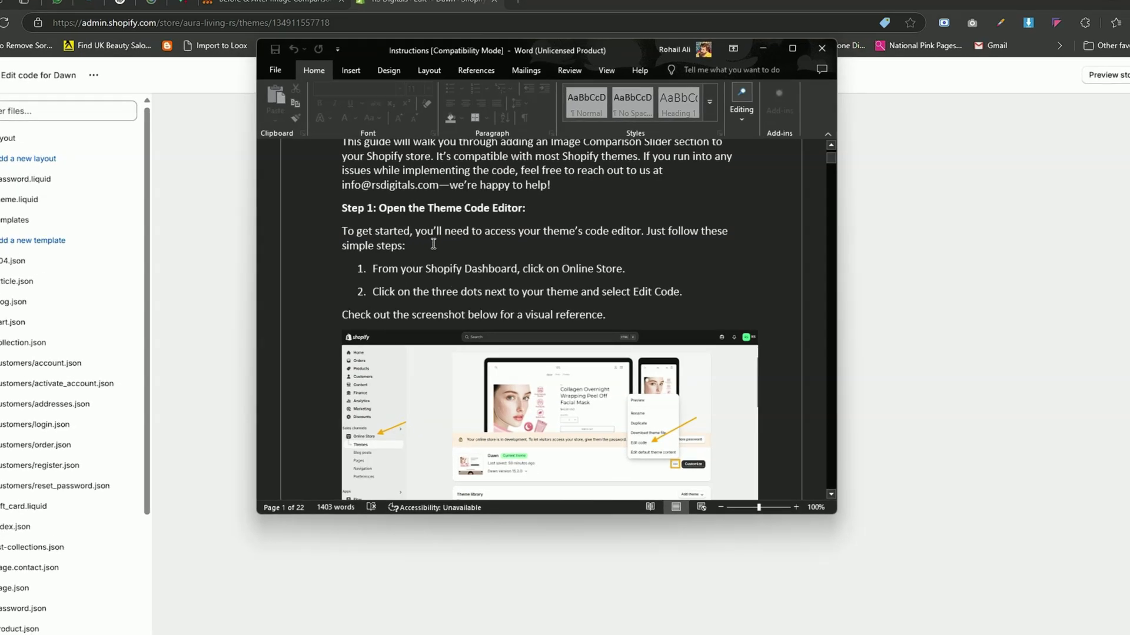
# - Select the Step 2 section code from the stylesheet tag through {% endschema %}, then return to Shopify
pyautogui.scroll(-10, 436, 237)
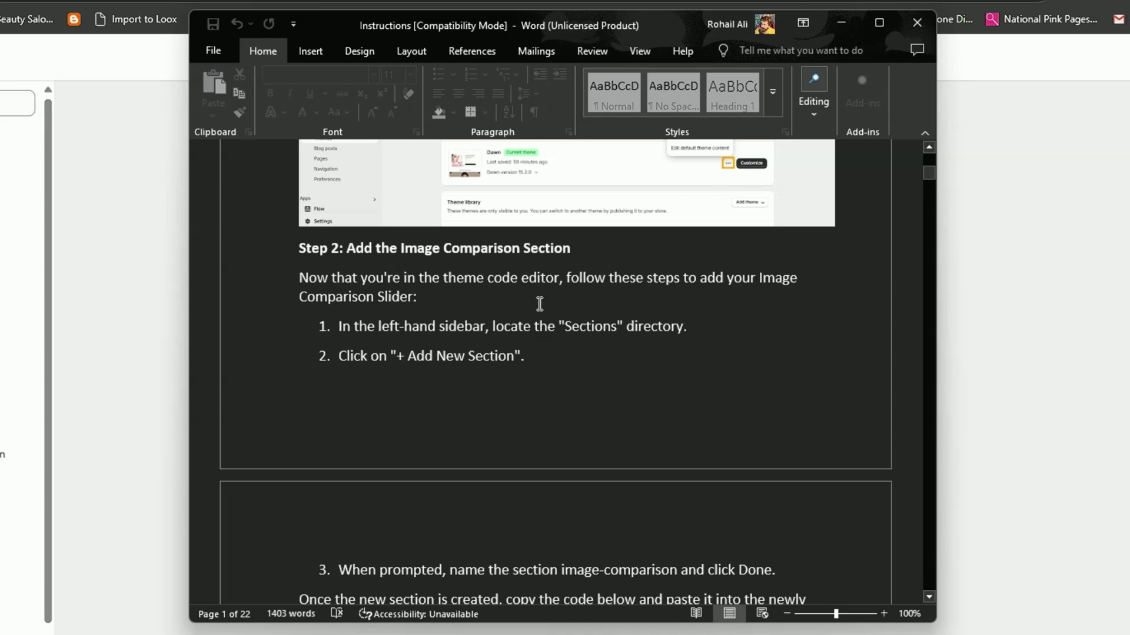
pyautogui.scroll(-3, 540, 303)
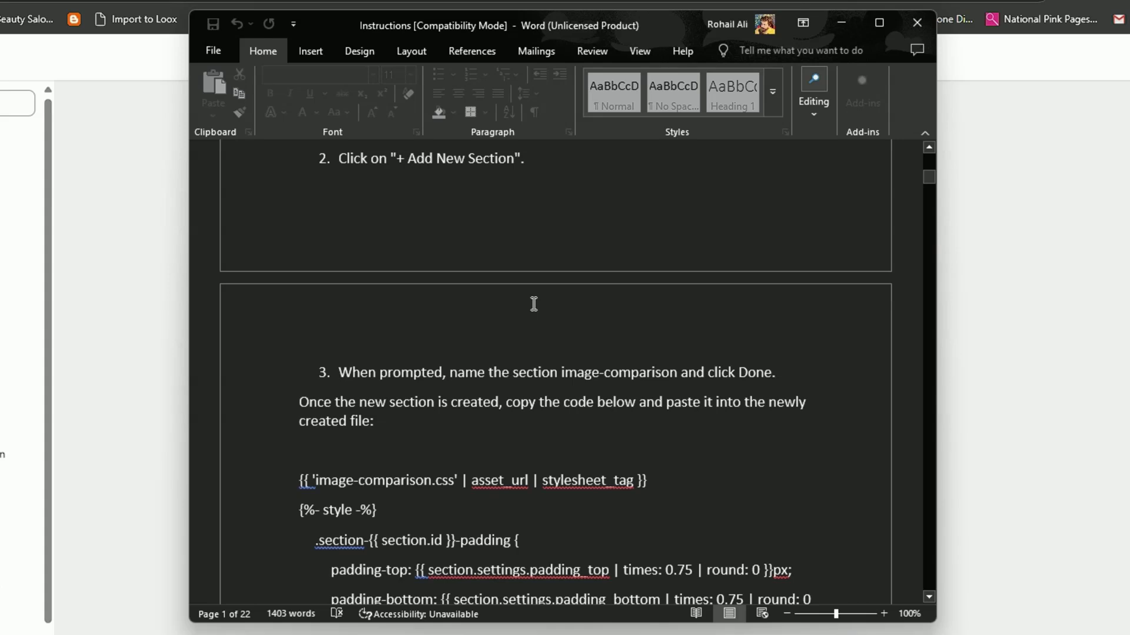
pyautogui.scroll(-4, 534, 304)
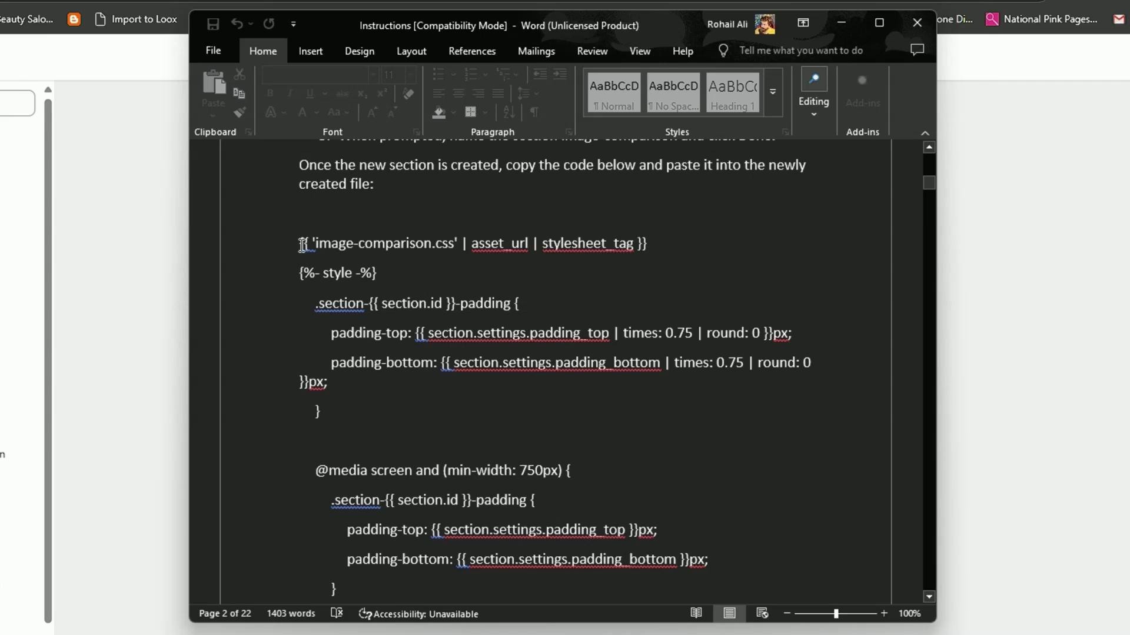
pyautogui.moveTo(302, 244); pyautogui.dragTo(440, 344)
pyautogui.scroll(-15, 451, 388)
pyautogui.scroll(-20, 452, 389)
pyautogui.scroll(-10, 452, 388)
pyautogui.scroll(-15, 451, 388)
pyautogui.scroll(-15, 451, 388)
pyautogui.scroll(-15, 451, 388)
pyautogui.scroll(-2, 441, 345)
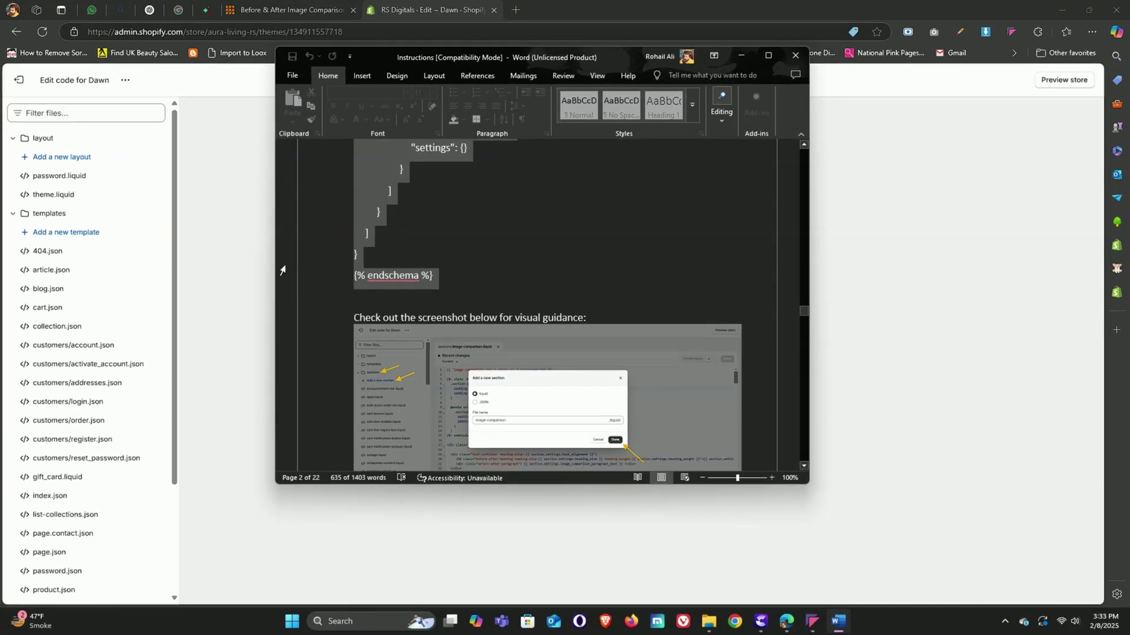
pyautogui.click(212, 260)
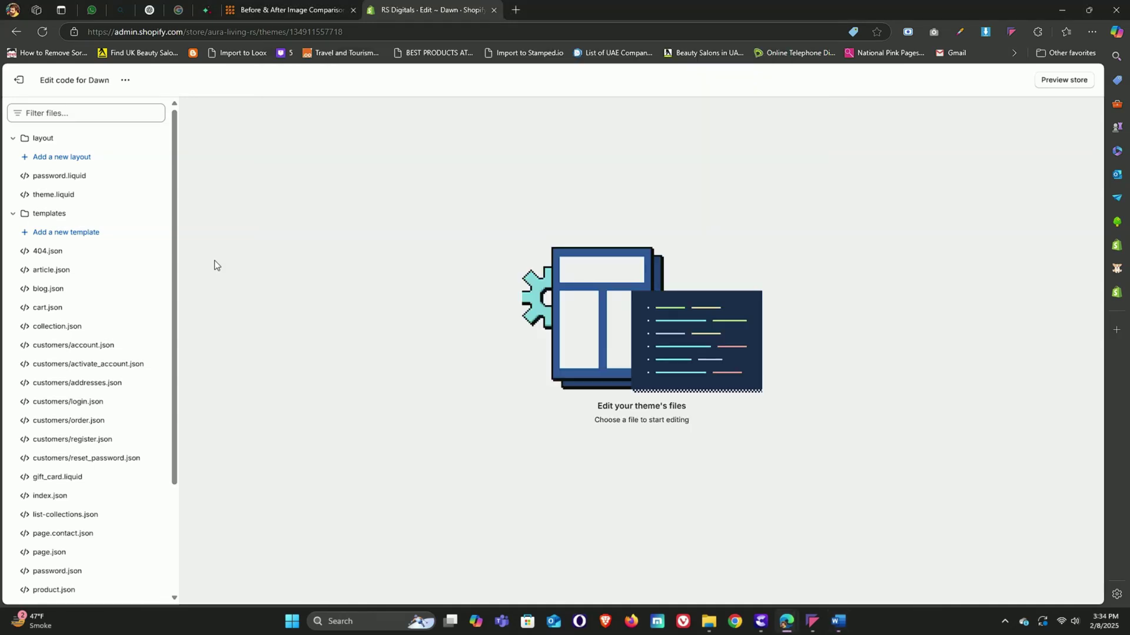
# - Add a new Liquid section file named image-comparison in the Dawn sections folder
pyautogui.click(11, 215)
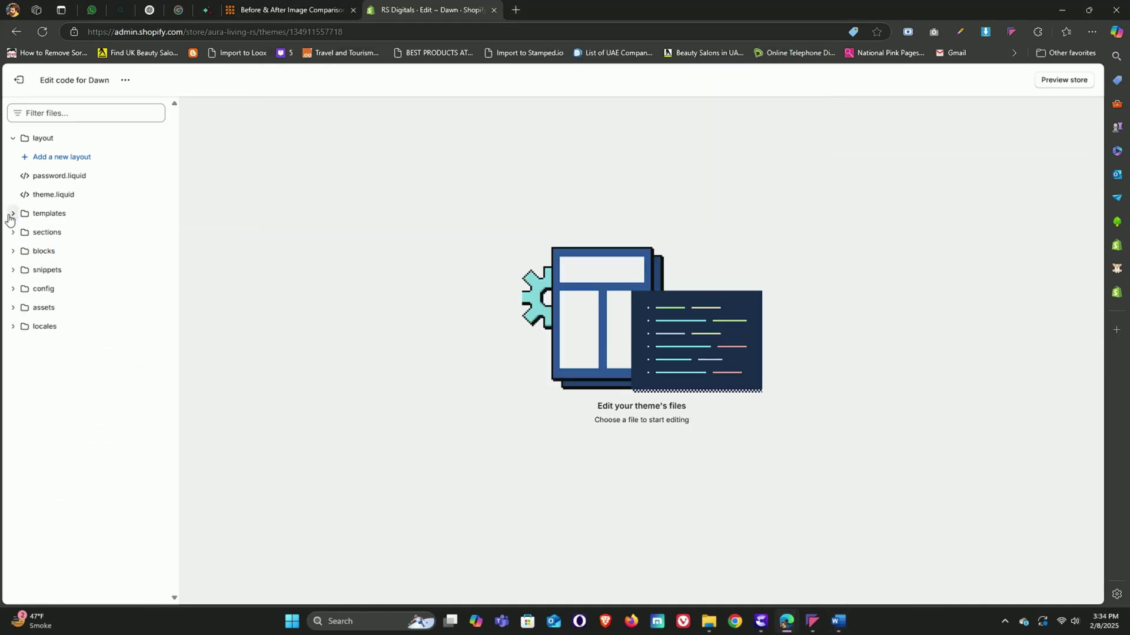
pyautogui.click(13, 232)
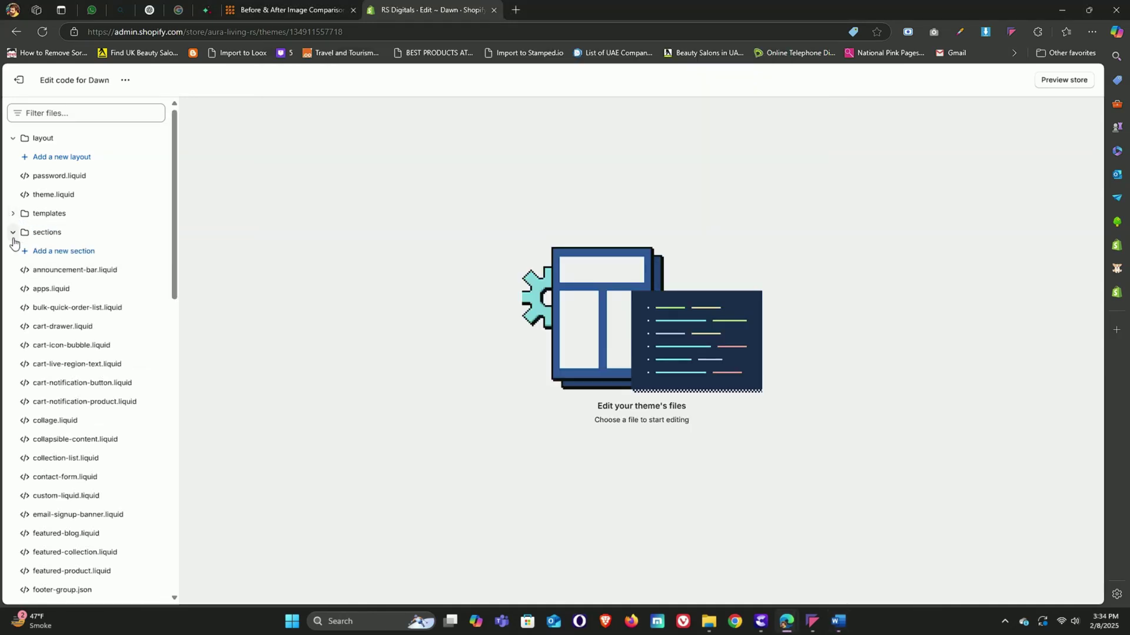
pyautogui.click(79, 258)
pyautogui.click(479, 354)
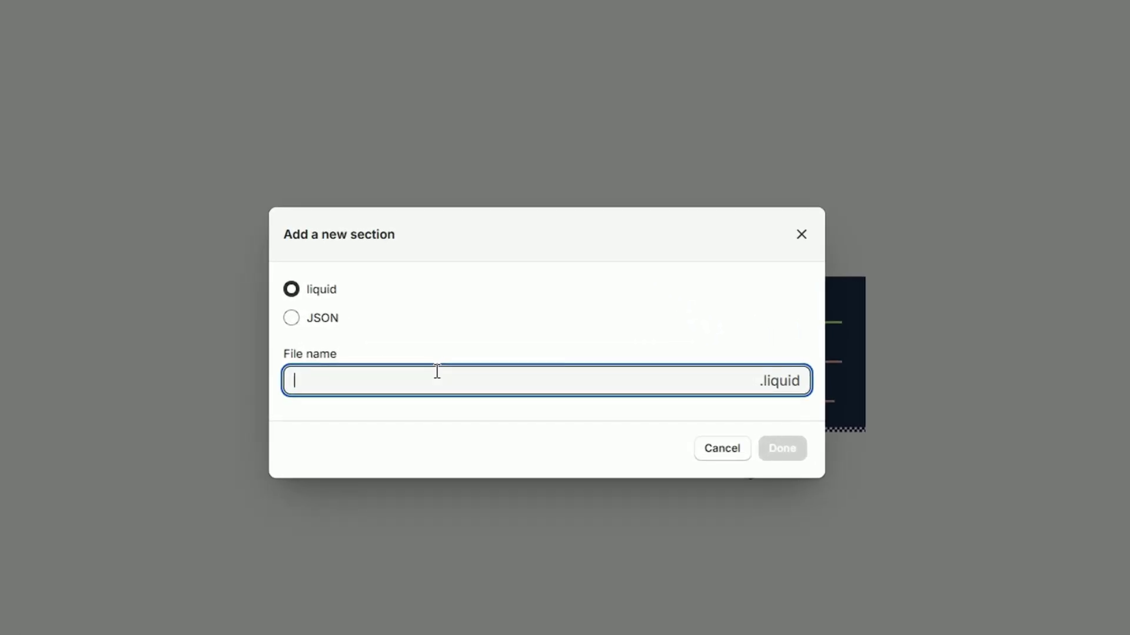
pyautogui.write('im')
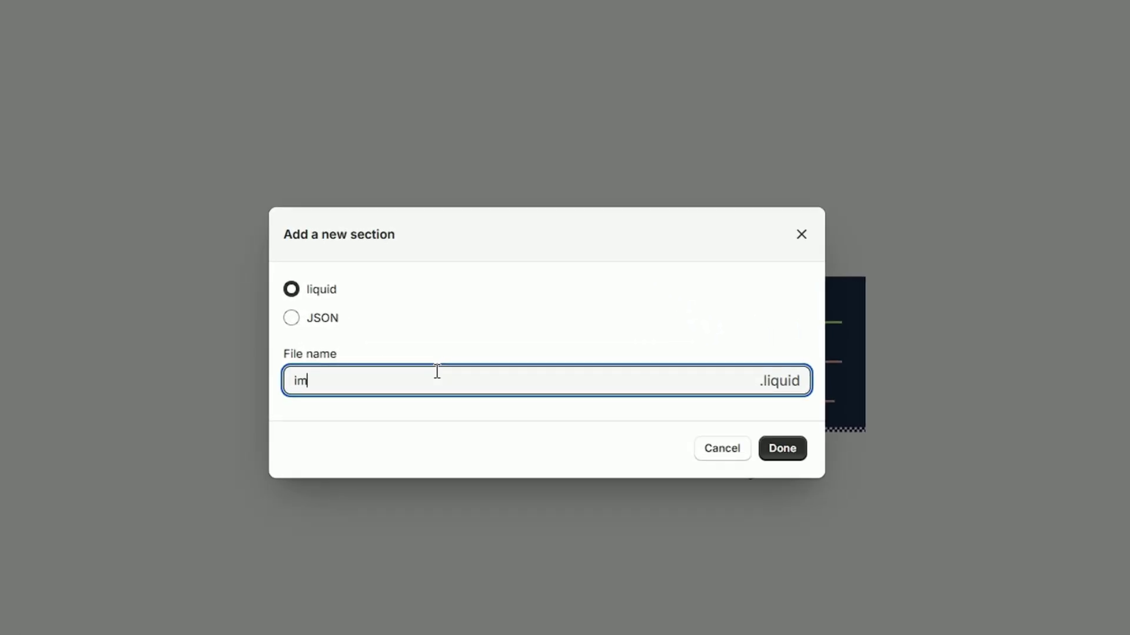
pyautogui.write('age -comparison')
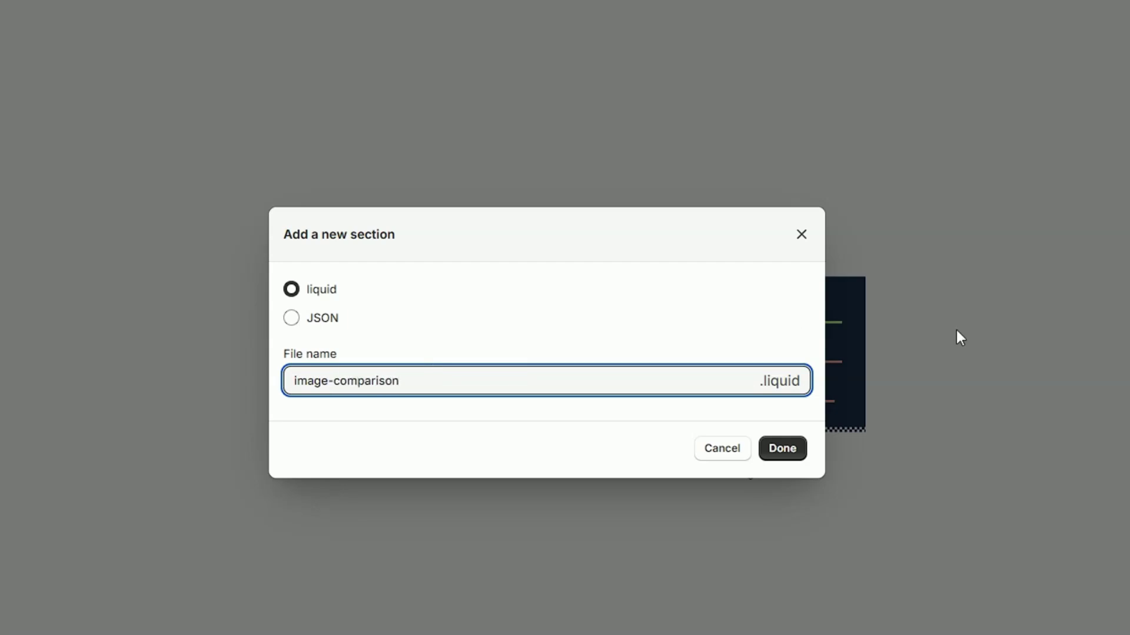
pyautogui.click(785, 453)
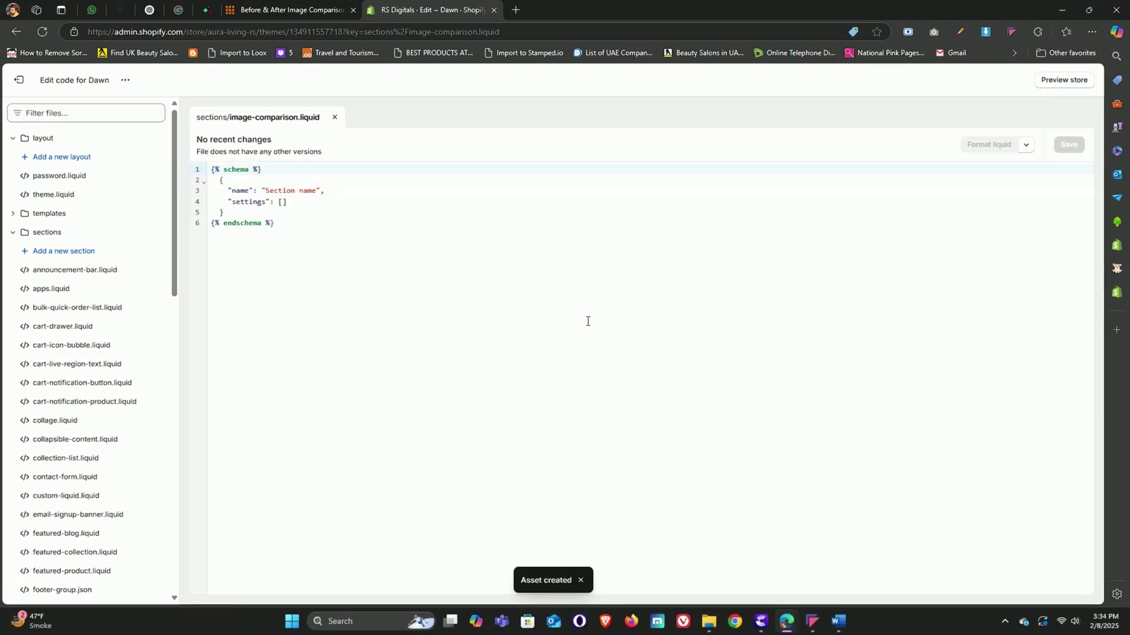
# - Replace image-comparison.liquid's default schema with the copied section code and save the file
pyautogui.click(386, 235)
pyautogui.hotkey('ctrl', 'a')
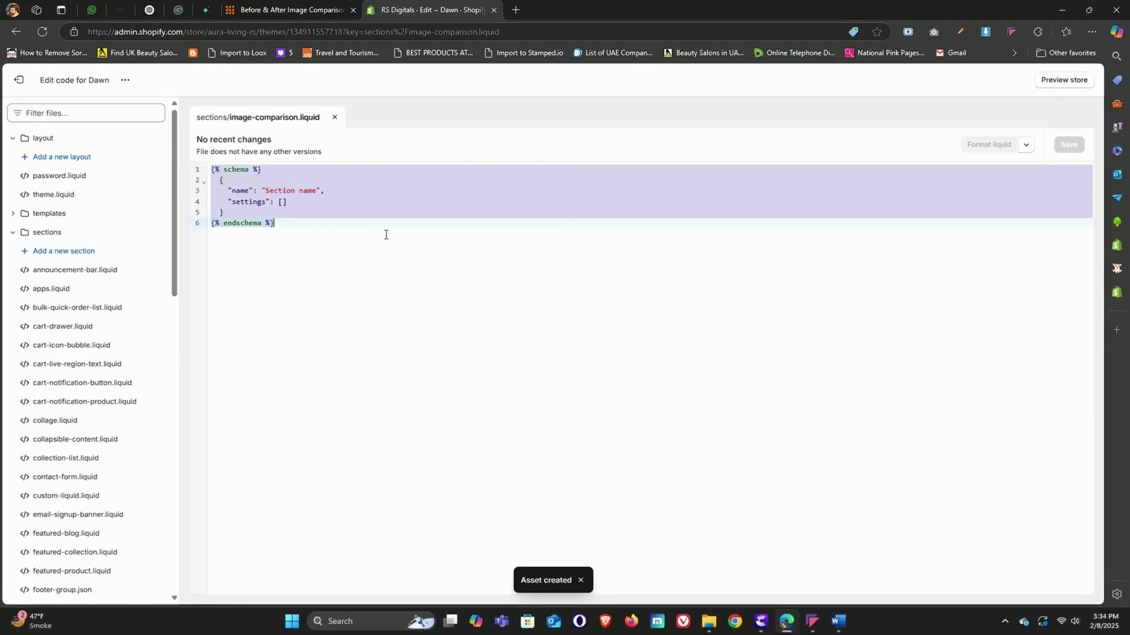
pyautogui.hotkey('ctrl', 'v')
pyautogui.scroll(10, 399, 464)
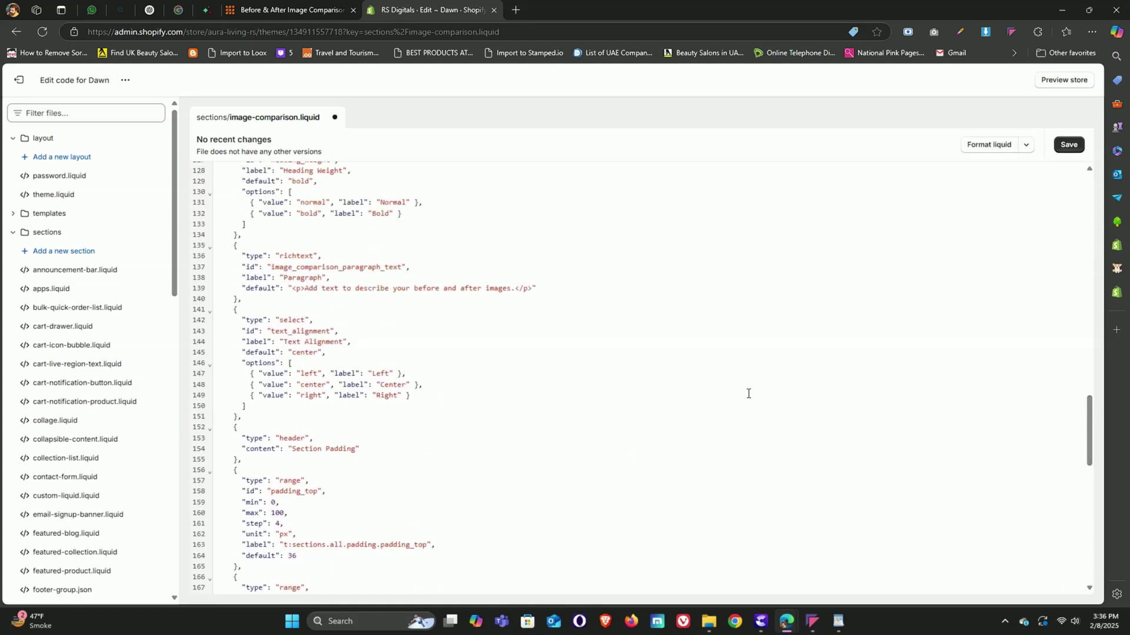
pyautogui.click(1071, 146)
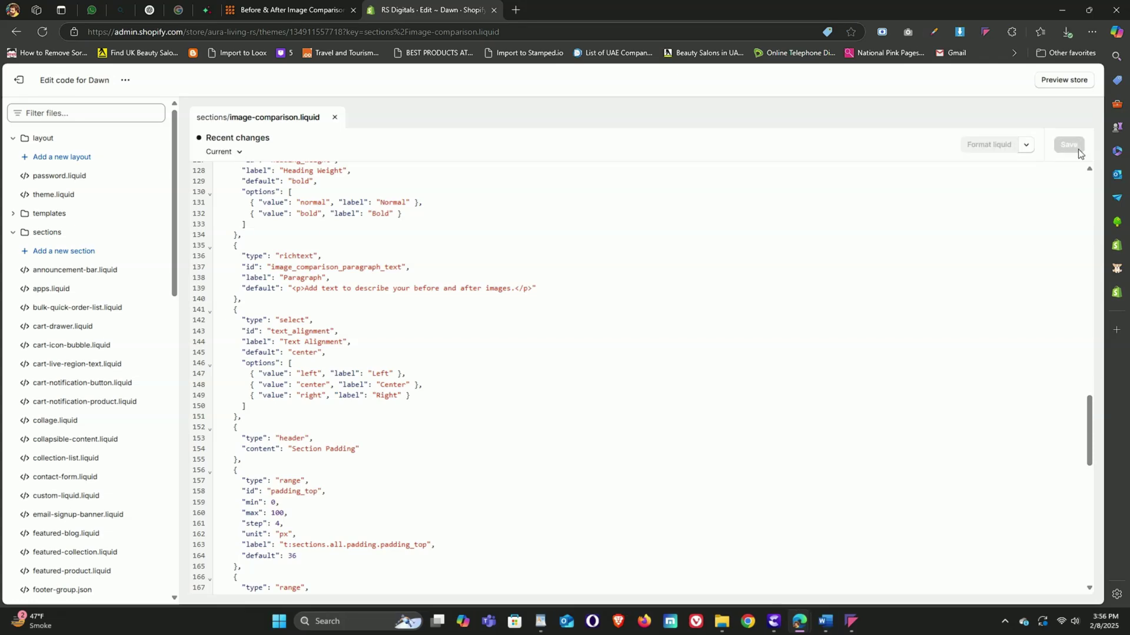
pyautogui.click(826, 622)
# - Select the whole Step 3 CSS block in the Word instructions, then go back to Shopify's editor
pyautogui.scroll(-2, 501, 310)
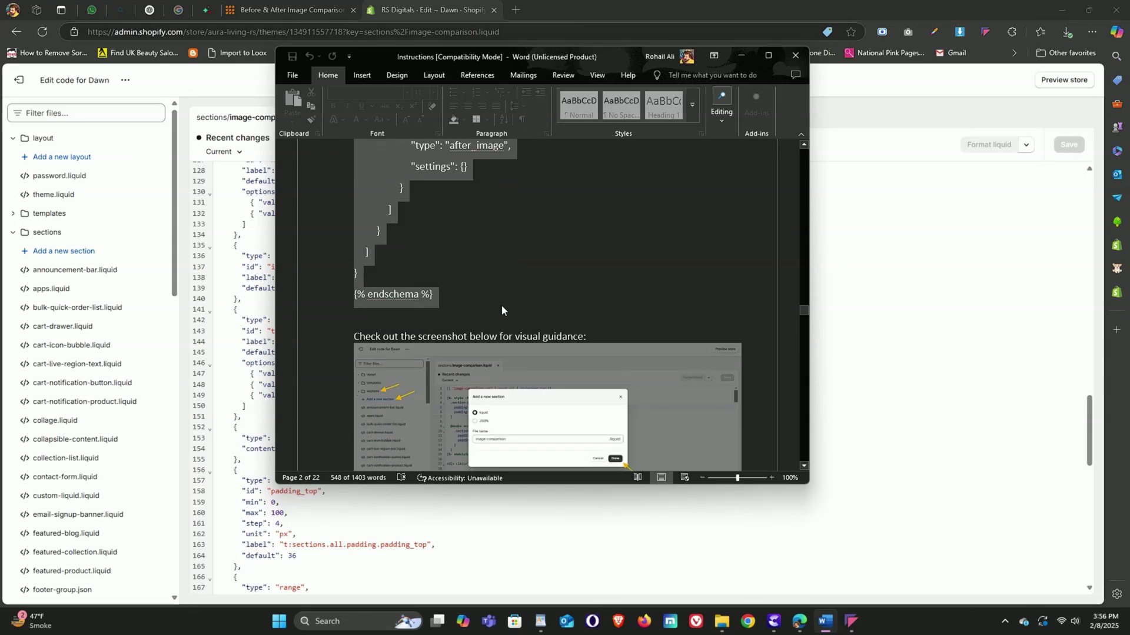
pyautogui.scroll(-10, 512, 305)
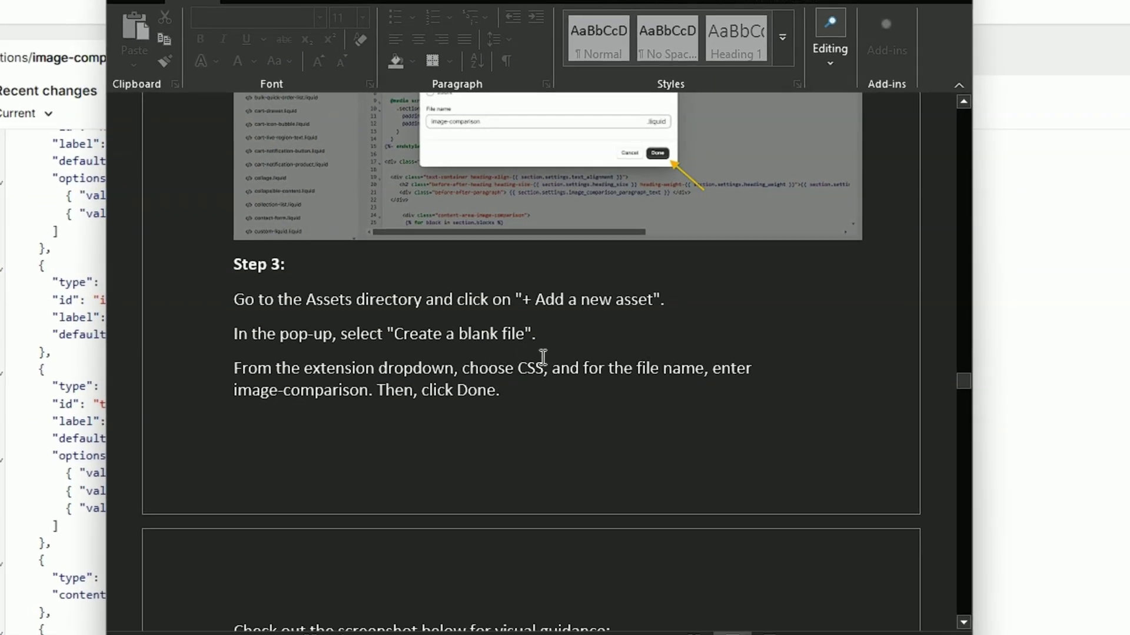
pyautogui.scroll(-2, 516, 373)
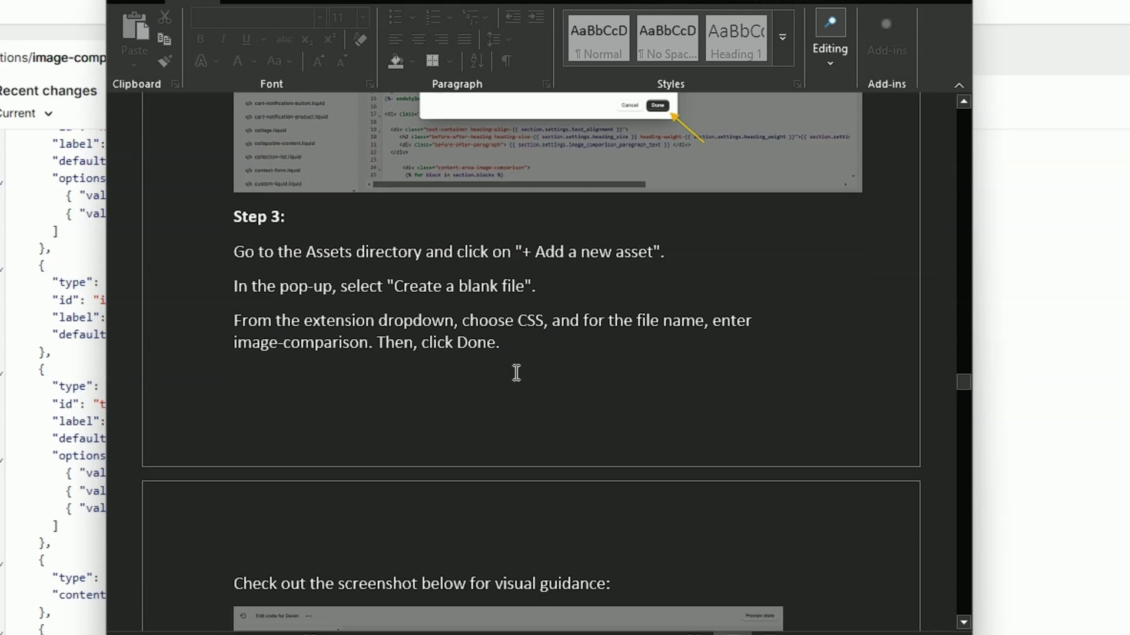
pyautogui.scroll(-4, 511, 367)
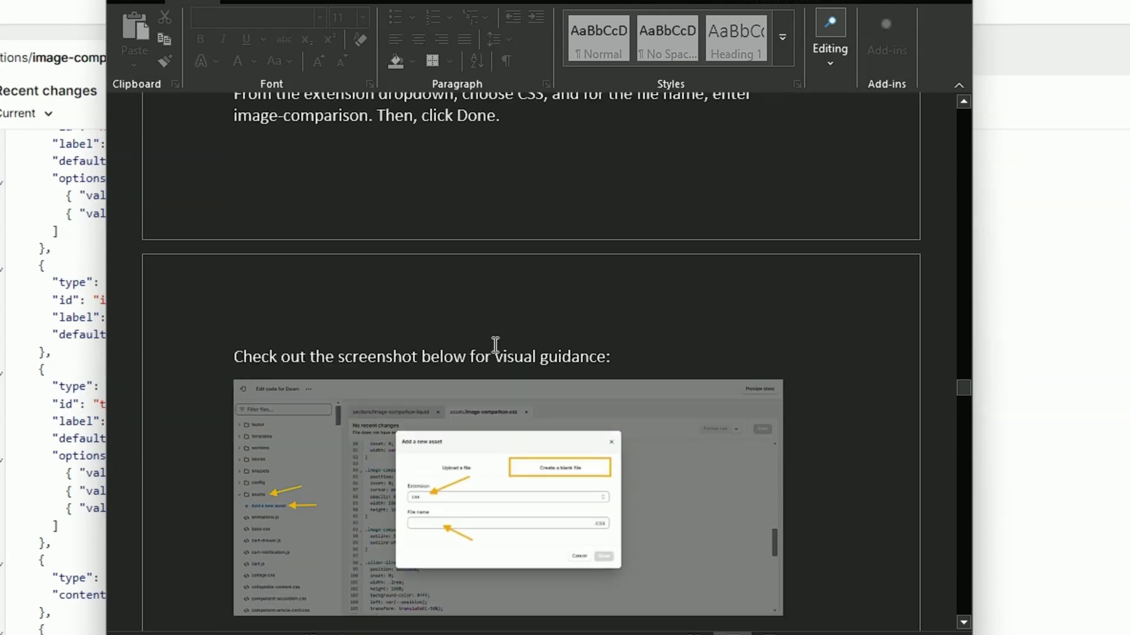
pyautogui.scroll(-9, 495, 345)
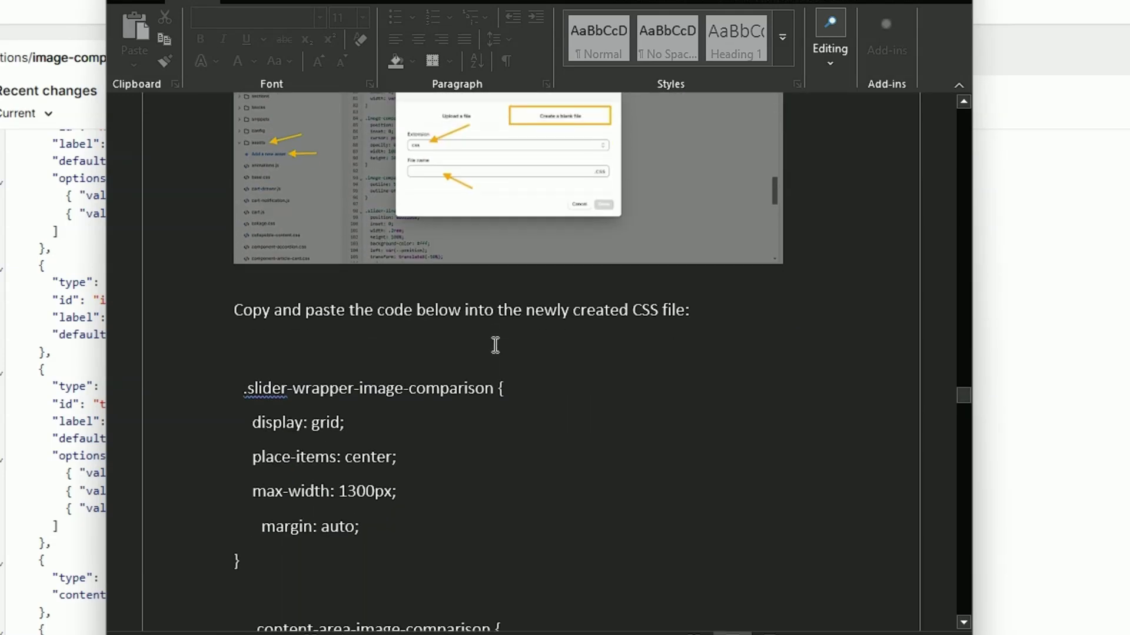
pyautogui.moveTo(234, 201); pyautogui.dragTo(354, 423)
pyautogui.scroll(-15, 353, 421)
pyautogui.scroll(-16, 354, 423)
pyautogui.scroll(-16, 354, 424)
pyautogui.scroll(-15, 355, 424)
pyautogui.scroll(-12, 354, 423)
pyautogui.scroll(-10, 353, 424)
pyautogui.moveTo(355, 422); pyautogui.dragTo(284, 389)
pyautogui.scroll(2, 332, 420)
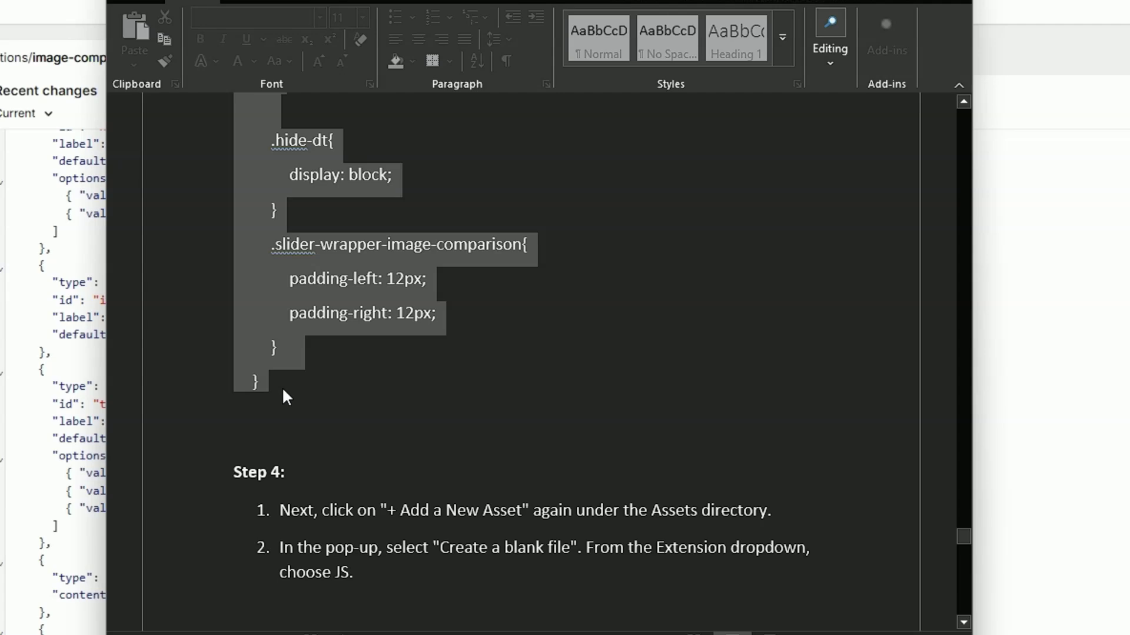
pyautogui.click(913, 310)
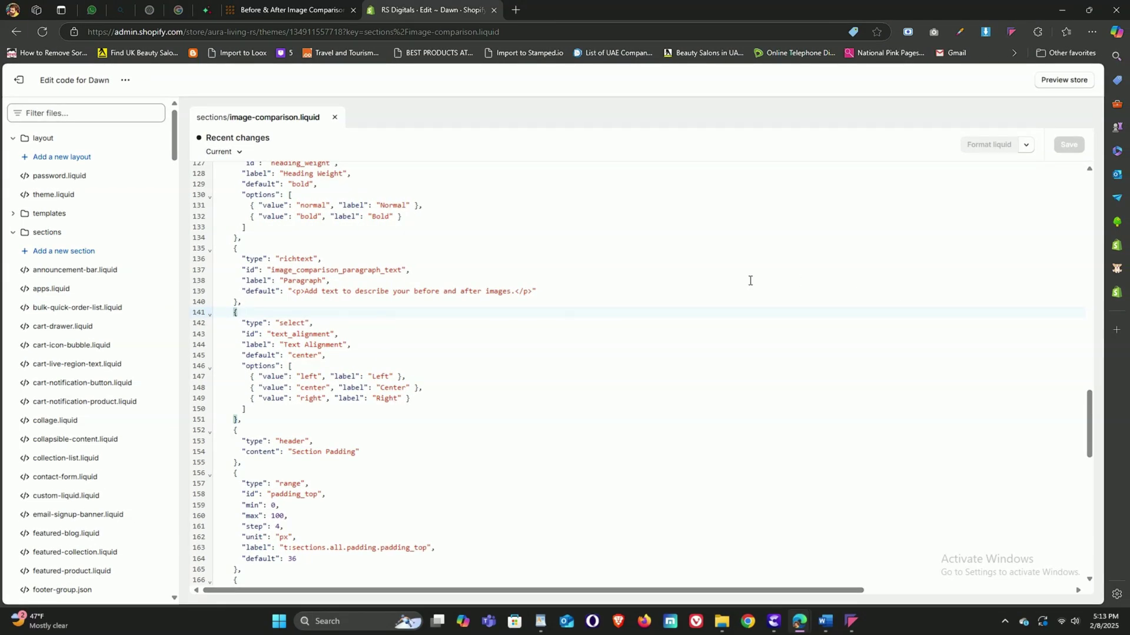
# - Create a blank asset image-comparison.css, paste the copied stylesheet into it, and save
pyautogui.click(51, 232)
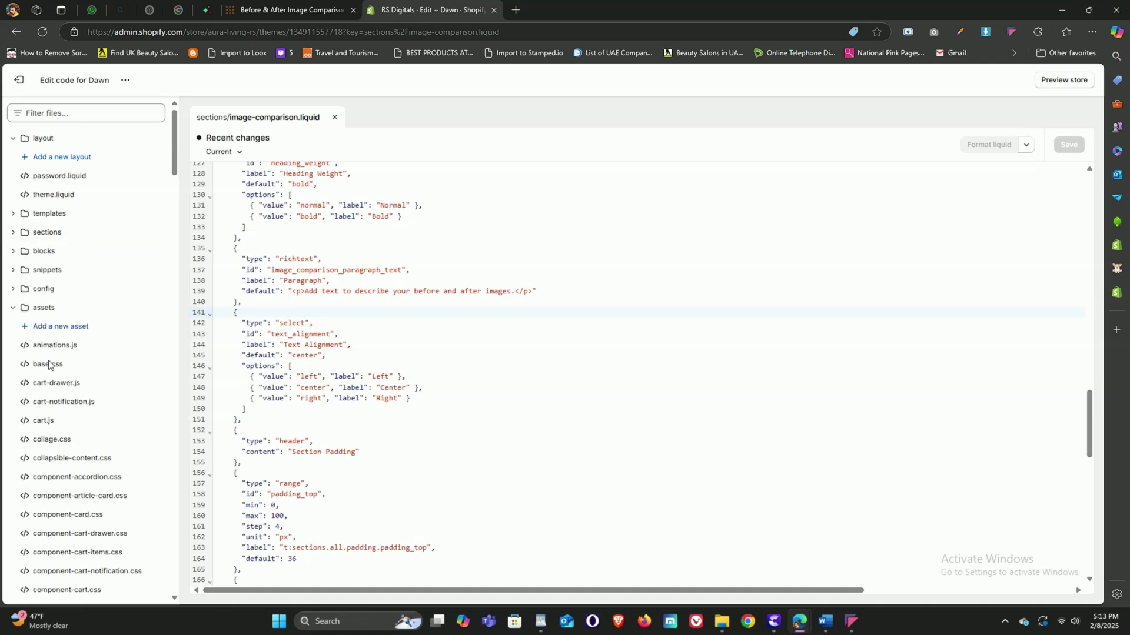
pyautogui.click(56, 331)
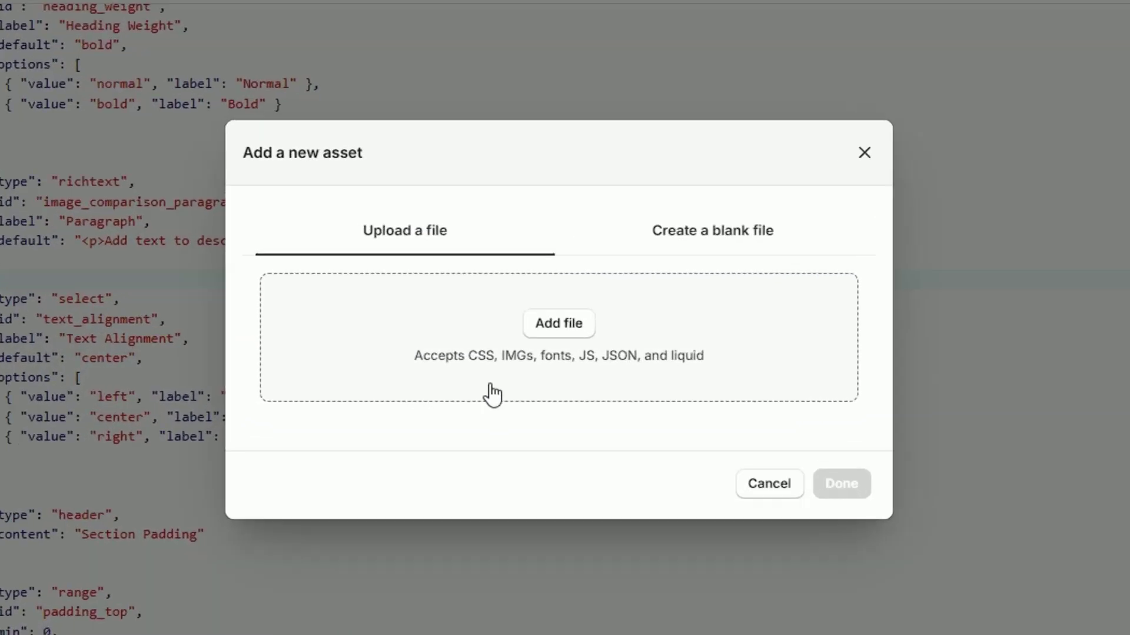
pyautogui.click(711, 231)
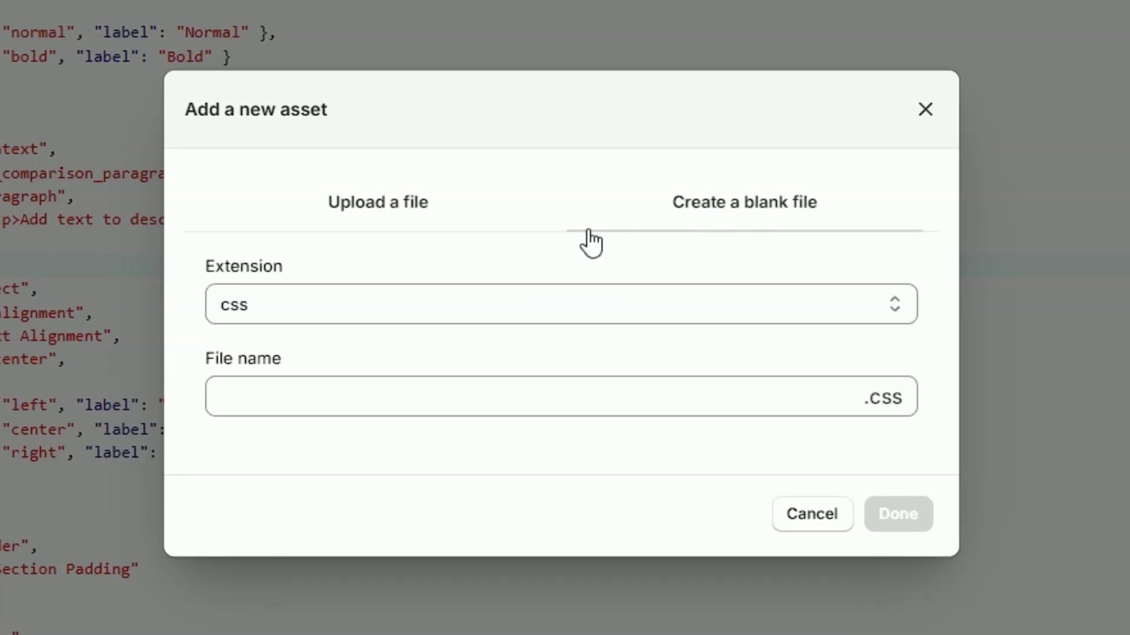
pyautogui.click(278, 310)
pyautogui.click(279, 312)
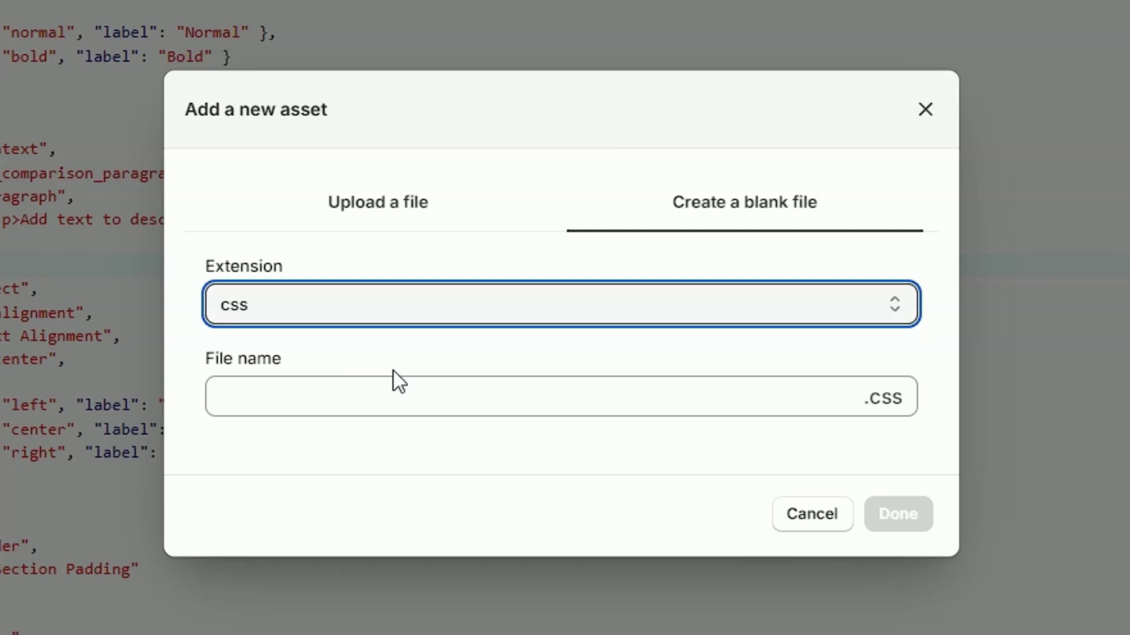
pyautogui.click(462, 397)
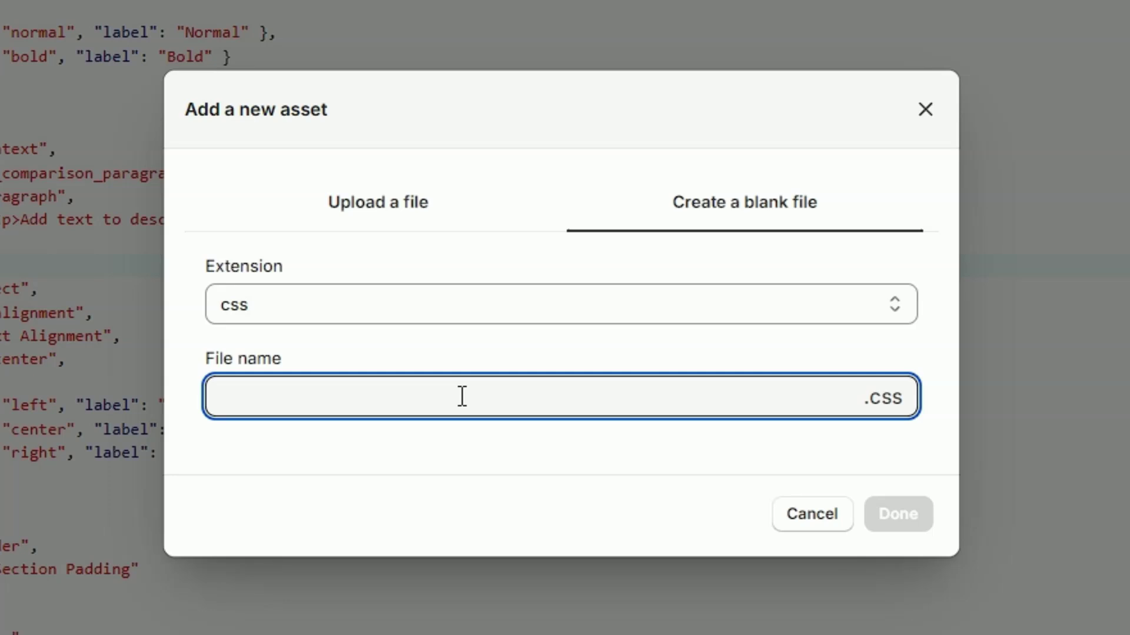
pyautogui.write('image')
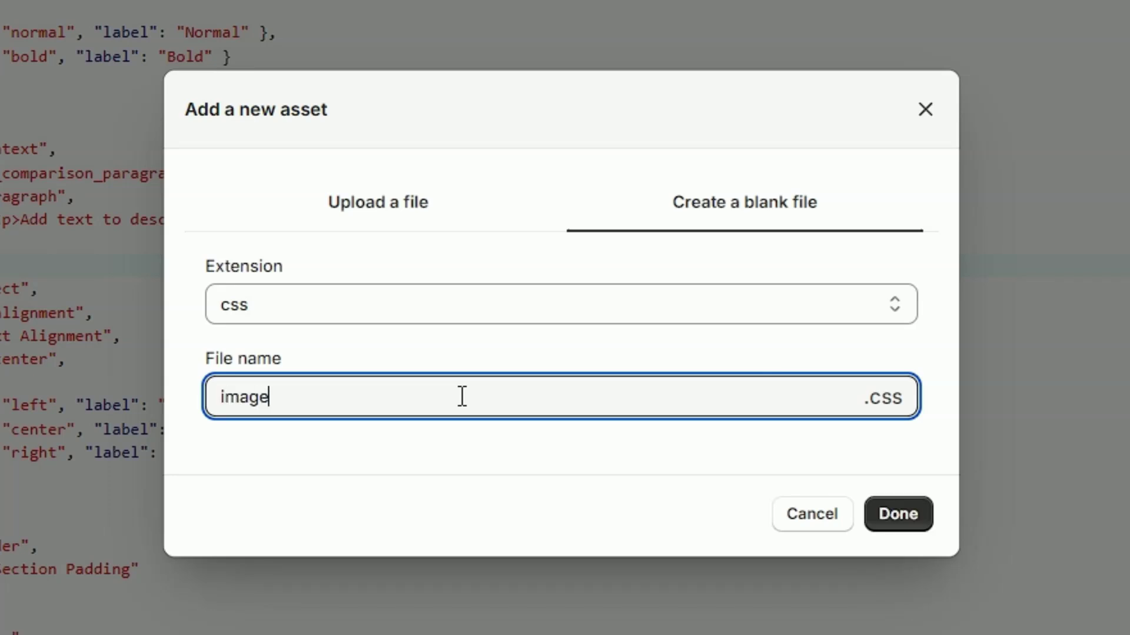
pyautogui.write('-comparison')
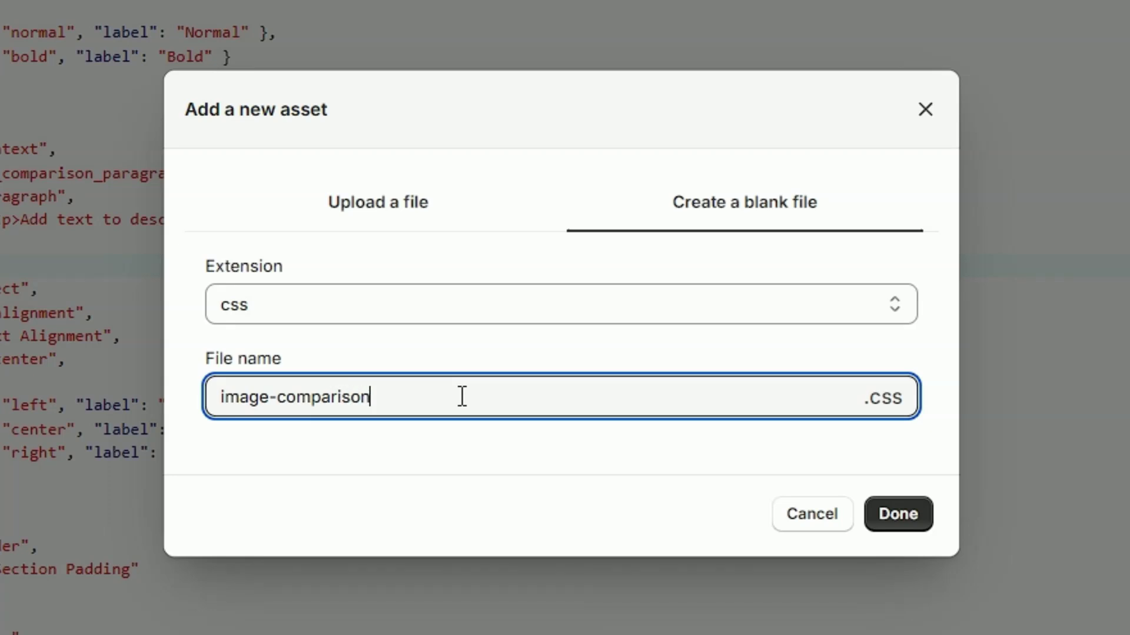
pyautogui.click(900, 514)
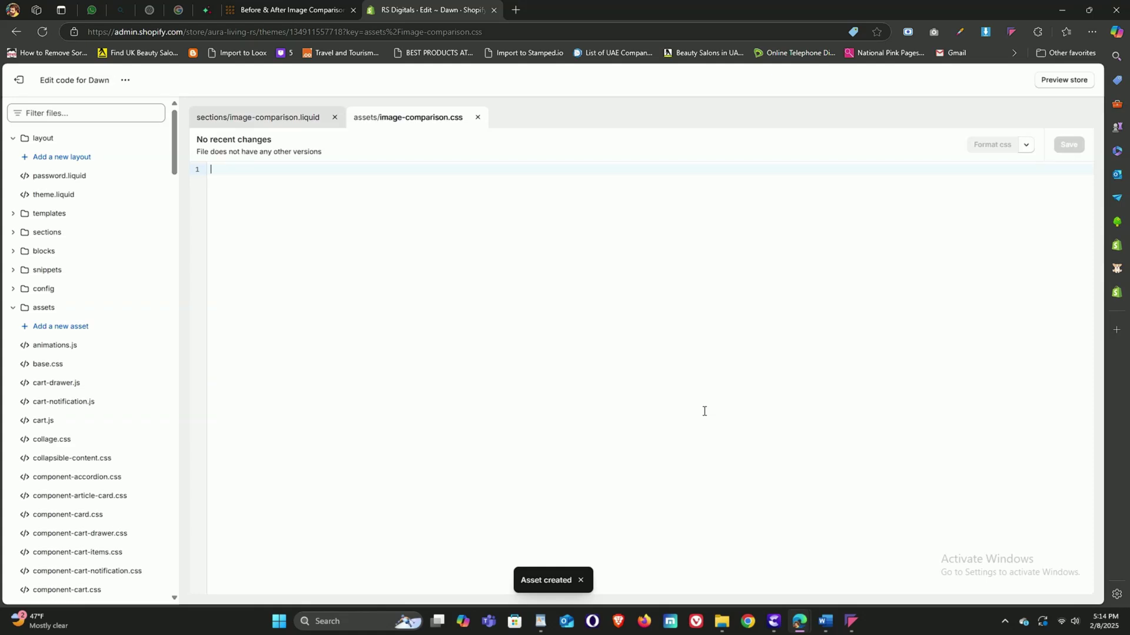
pyautogui.hotkey('ctrl', 'v')
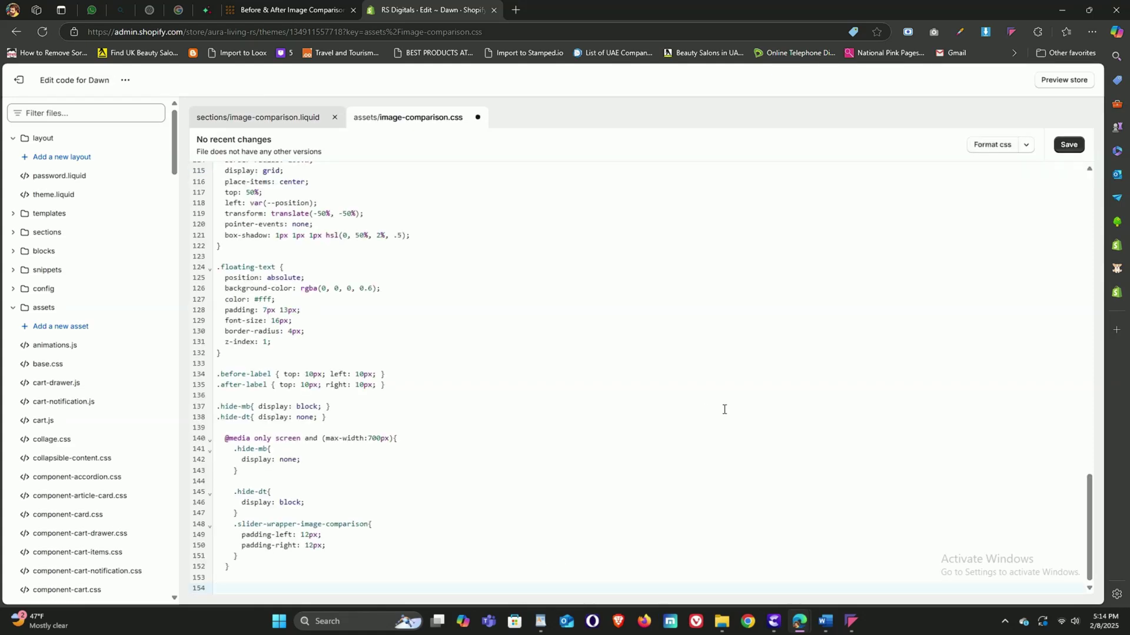
pyautogui.click(1073, 149)
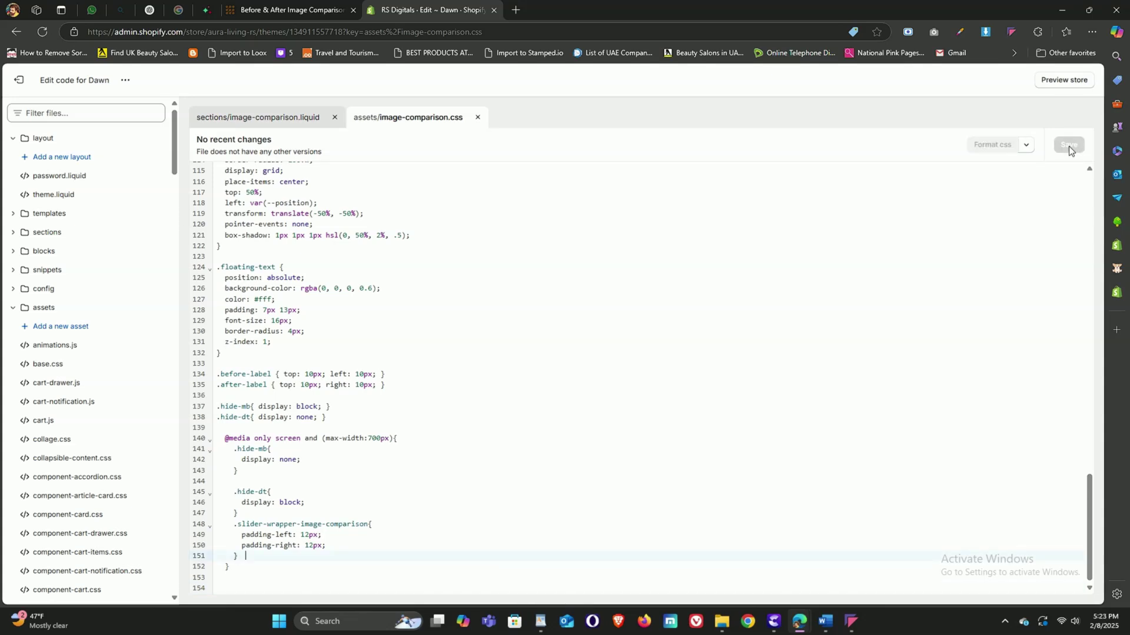
# - Copy the guide's JavaScript code block from Word, then return to the Shopify code editor
pyautogui.click(825, 622)
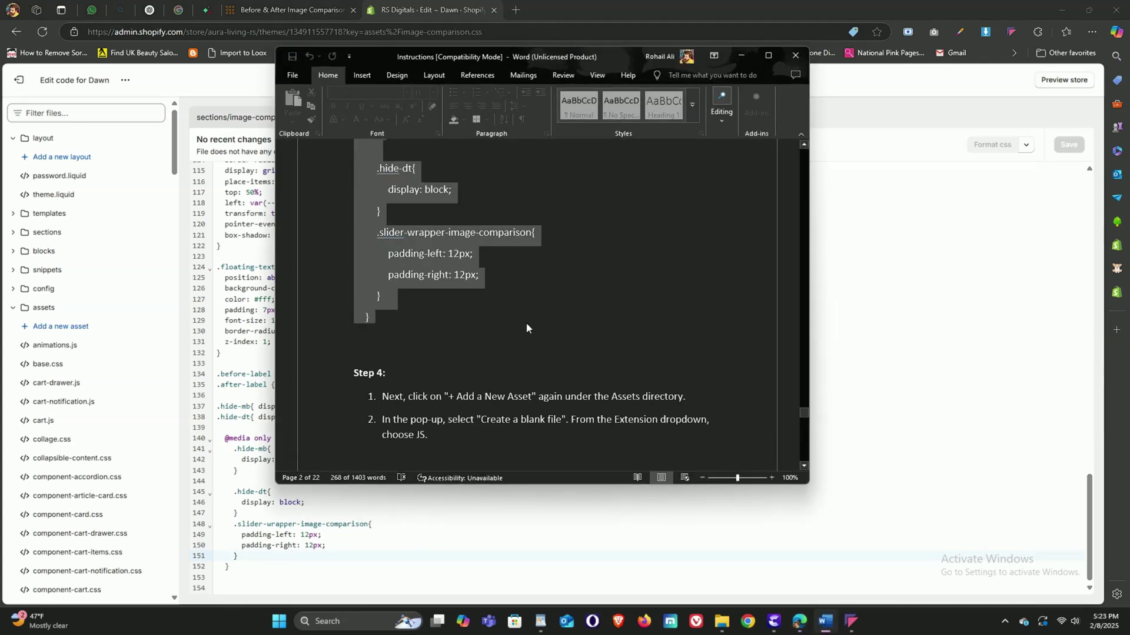
pyautogui.scroll(-3, 525, 325)
pyautogui.scroll(-1, 533, 319)
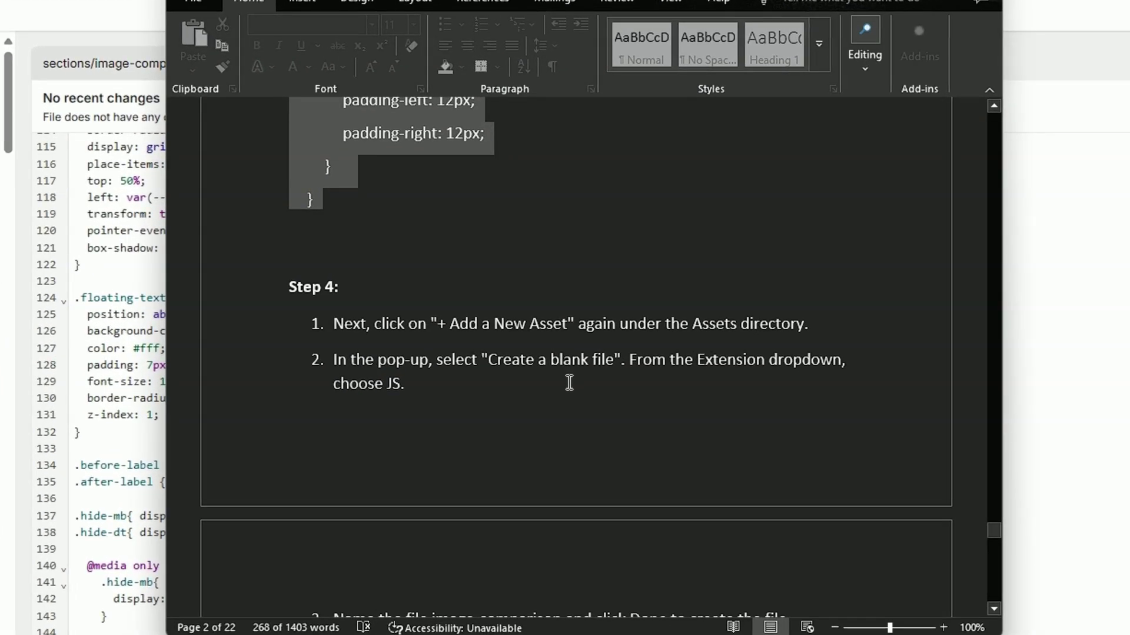
pyautogui.scroll(-6, 569, 383)
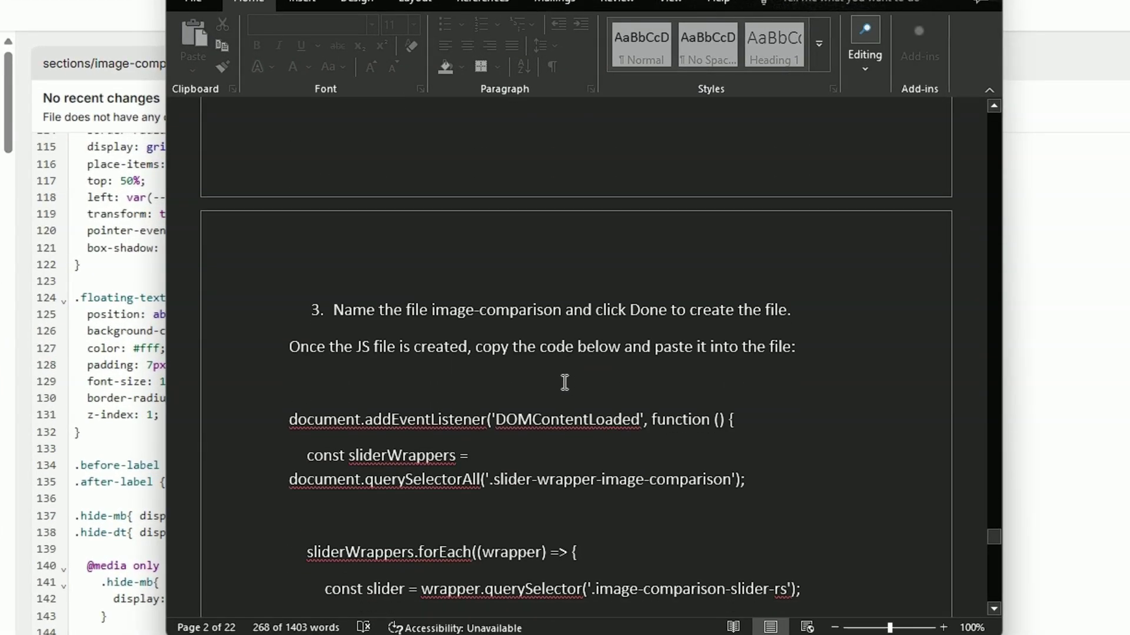
pyautogui.scroll(-1, 510, 376)
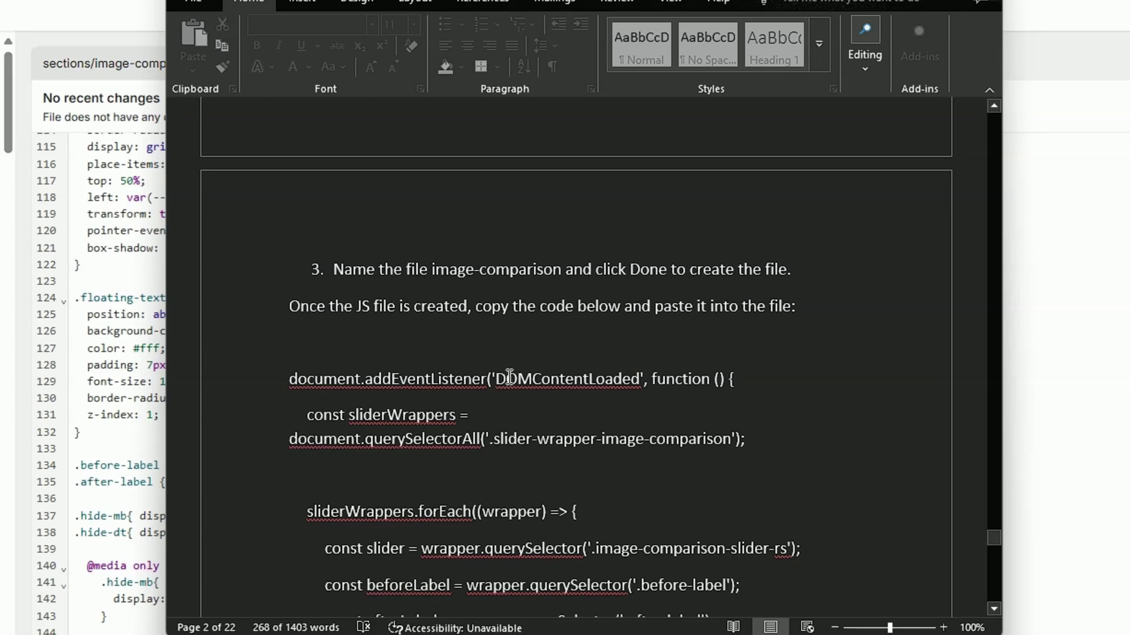
pyautogui.moveTo(292, 344); pyautogui.dragTo(364, 419)
pyautogui.scroll(-13, 403, 453)
pyautogui.scroll(-11, 411, 451)
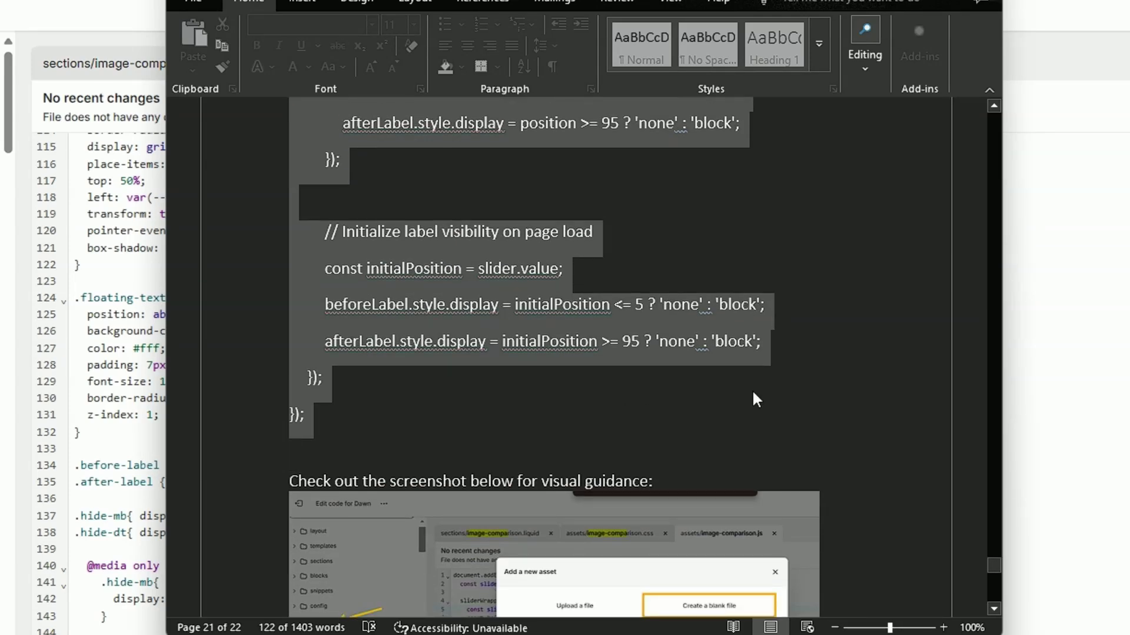
pyautogui.click(109, 428)
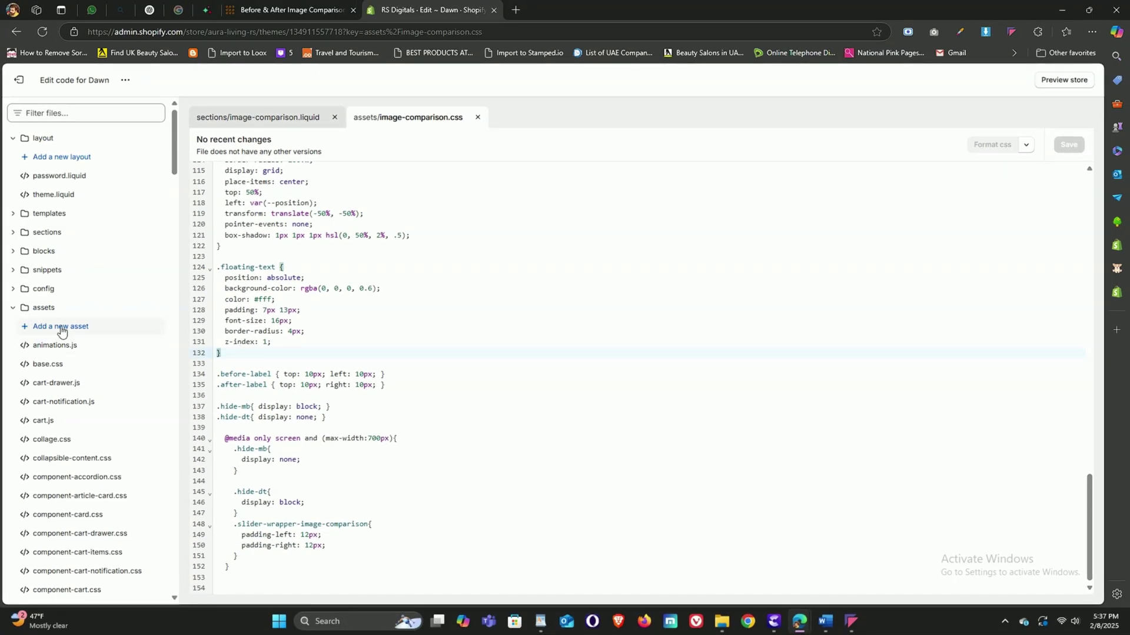
# - Create the blank asset image-comparison.js, paste the slider script into it, and save
pyautogui.click(61, 328)
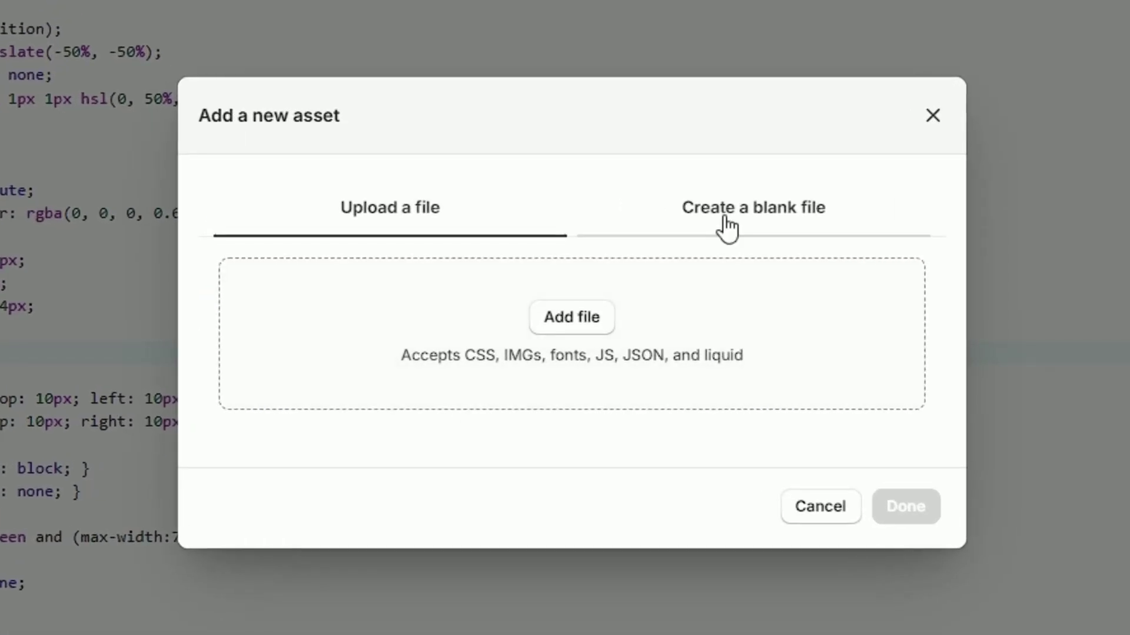
pyautogui.click(727, 226)
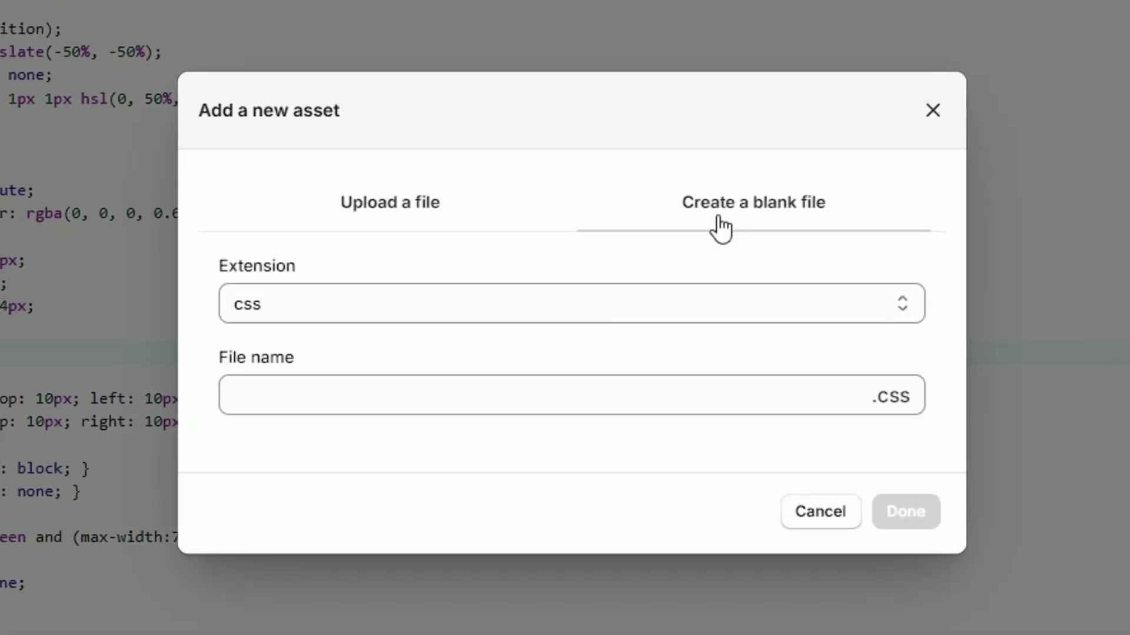
pyautogui.click(570, 301)
pyautogui.click(402, 409)
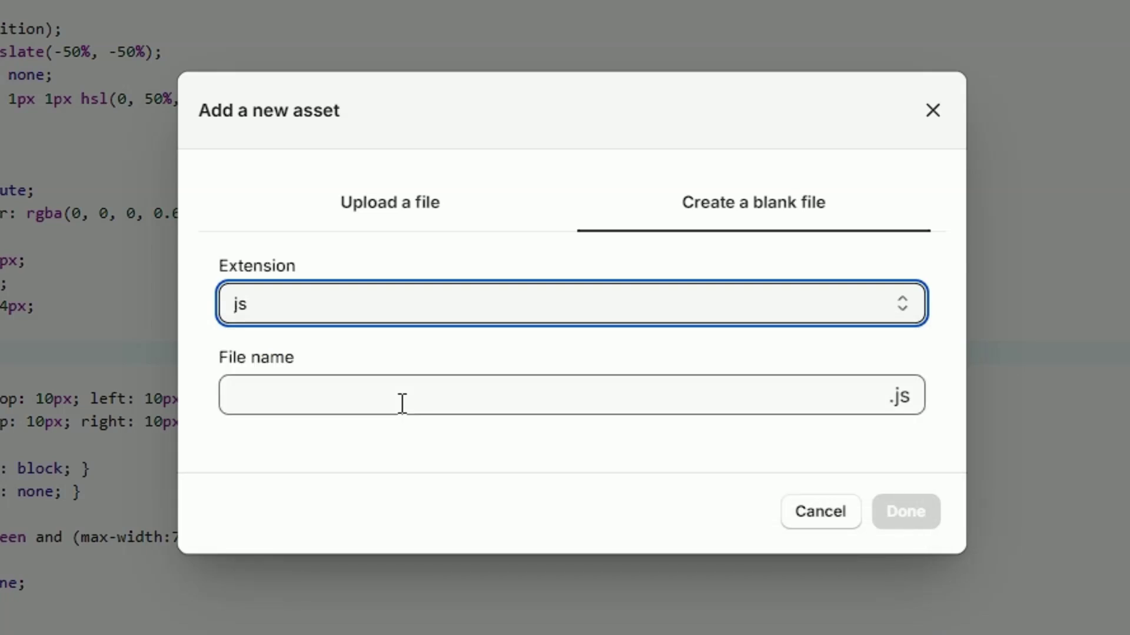
pyautogui.click(401, 403)
pyautogui.write('image')
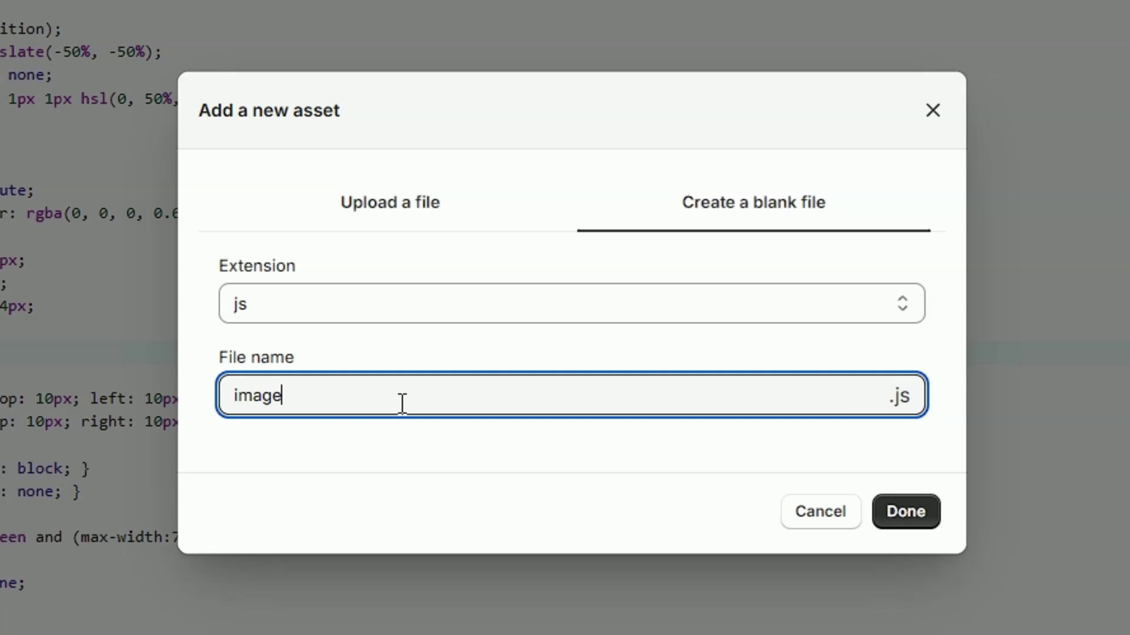
pyautogui.write('-comparison')
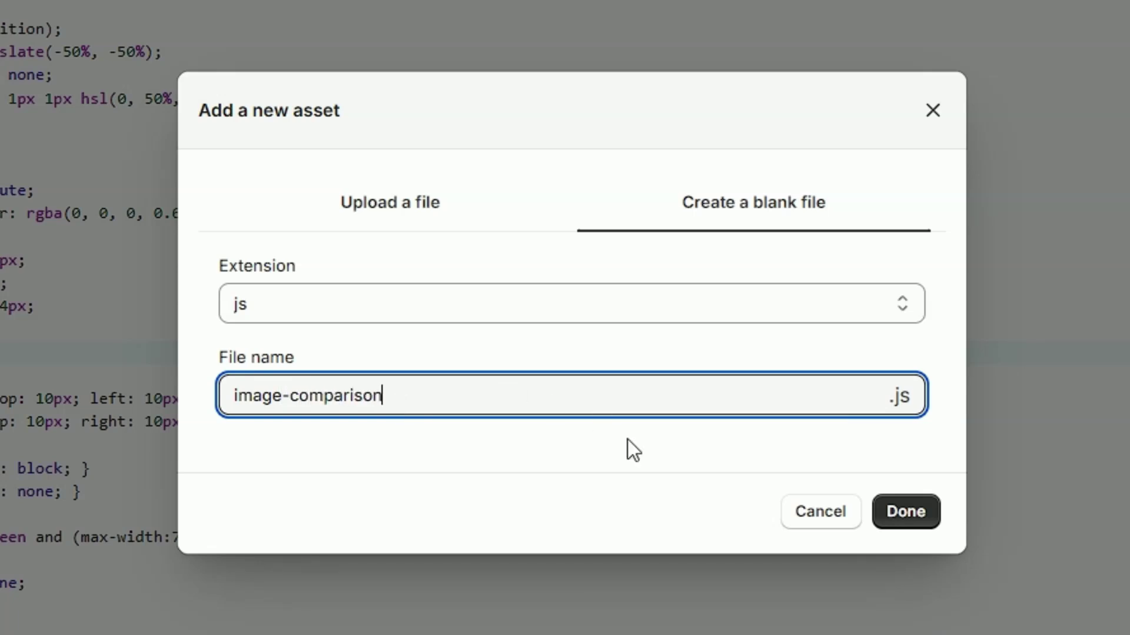
pyautogui.click(910, 522)
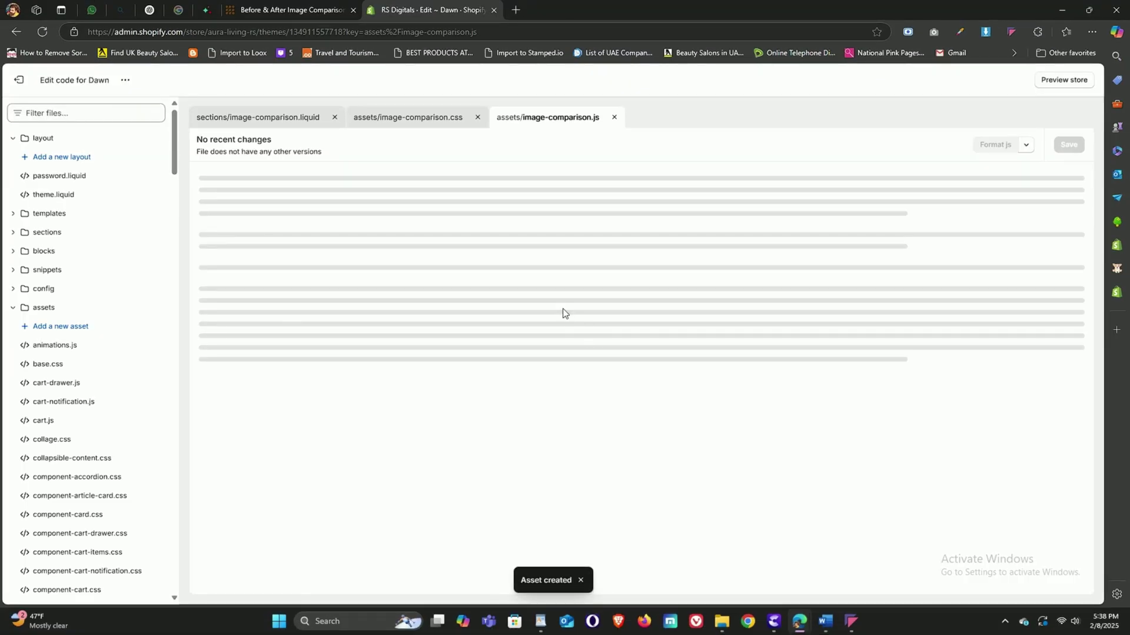
pyautogui.write("document.addEventListener('DOMContentLoaded', function () {   const sliderWrappers = document.querySelectorAll('.slider-wrapper-image-comparison');    sliderWrappers.forEach((wrapper) => {     const slider = wrapper.querySelector('.image-comparison-slider-rs');     const beforeLabel = wrapper.querySelector('.before-label');     const afterLabel = wrapper.querySelector('.after-label');     const contentArea = wrapper.querySelector('.content-area-image-comparison');      if (!slider || !beforeLabel || !afterLabel || !contentArea) {       console.warn('Missing required elements in this slider block:', wrapper);       return; // Skip this block if essential elements are missing     }      // Event listener for slider movement     slider.addEventListener('input', function (e) {       const position = e.target.value;       contentArea.style.setProperty('--position', `${position}%`);        beforeLabel.style.display = position <= 5 ? 'none' : 'block';       afterLabel.style.display = position >= 95 ? 'none' : 'block';     });      // Initialize label visibility on page load     const initialPosition = slider.value;     beforeLabel.style.display = initialPosition <= 5 ? 'none' : 'block';     afterLabel.style.display = initialPosition >= 95 ? 'none' : 'block';   }); });")
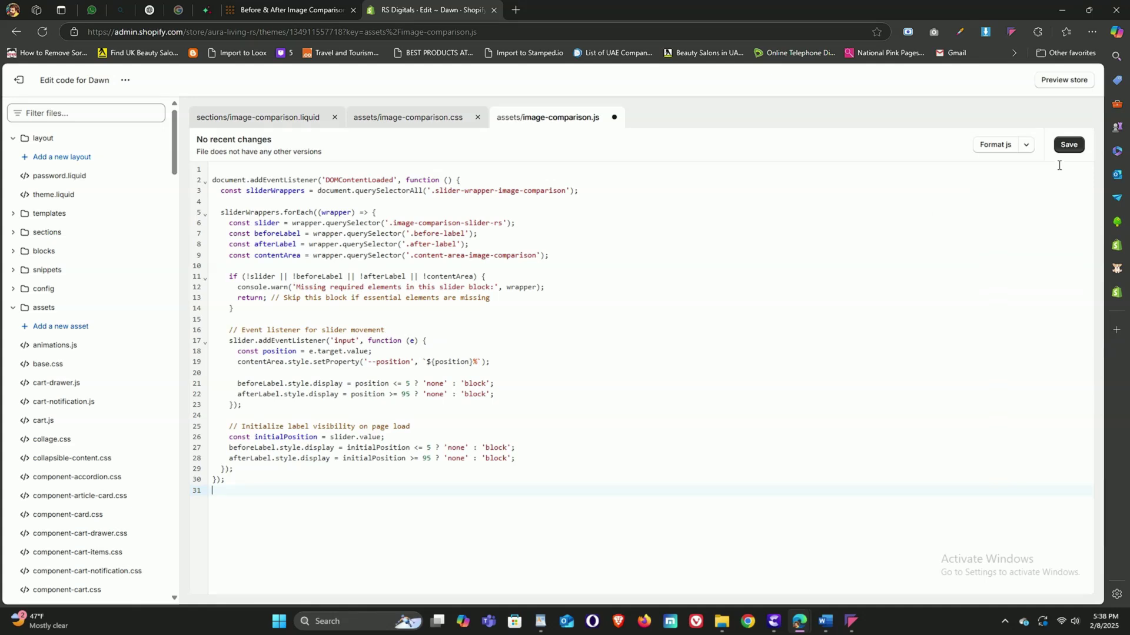
pyautogui.click(1072, 147)
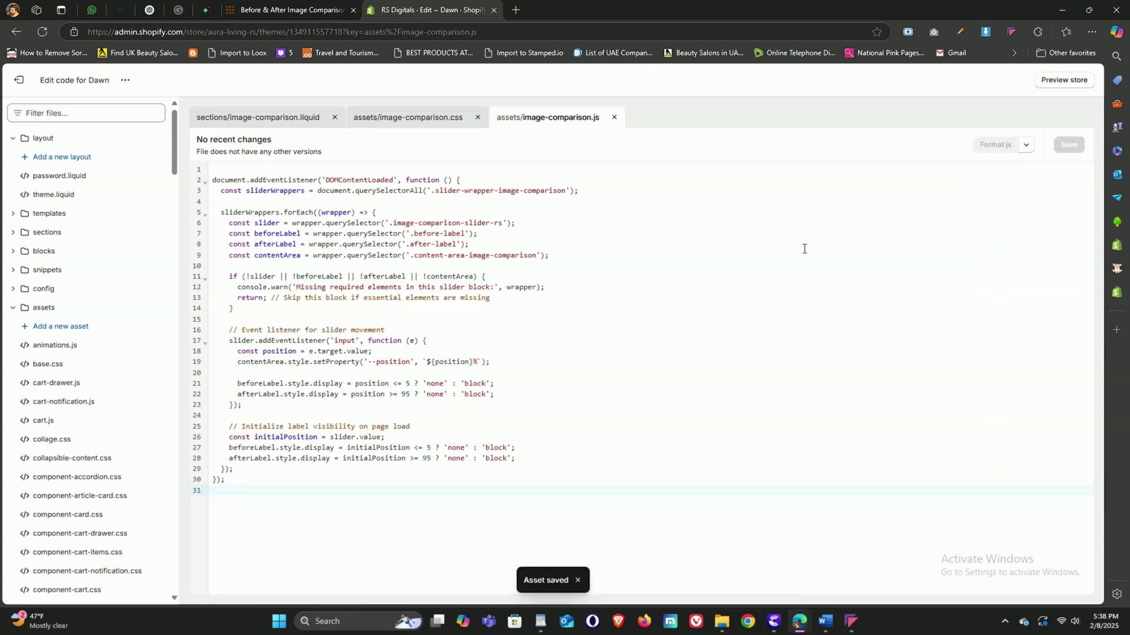
# - Review image-comparison.liquid down to its schema, then start adding a new theme asset
pyautogui.click(263, 117)
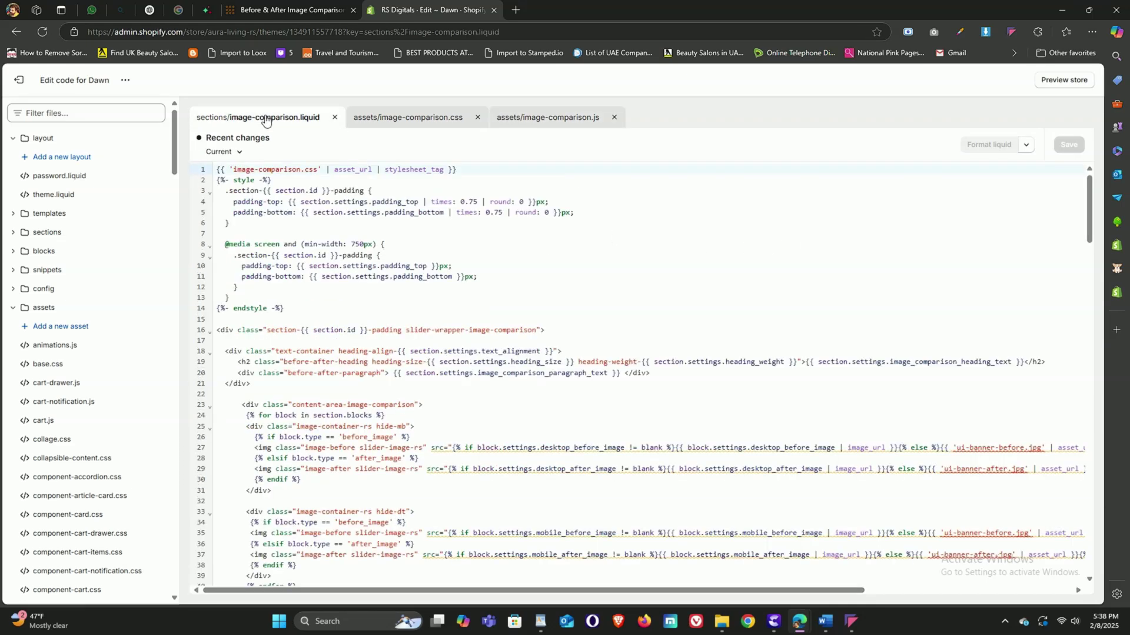
pyautogui.scroll(-15, 306, 180)
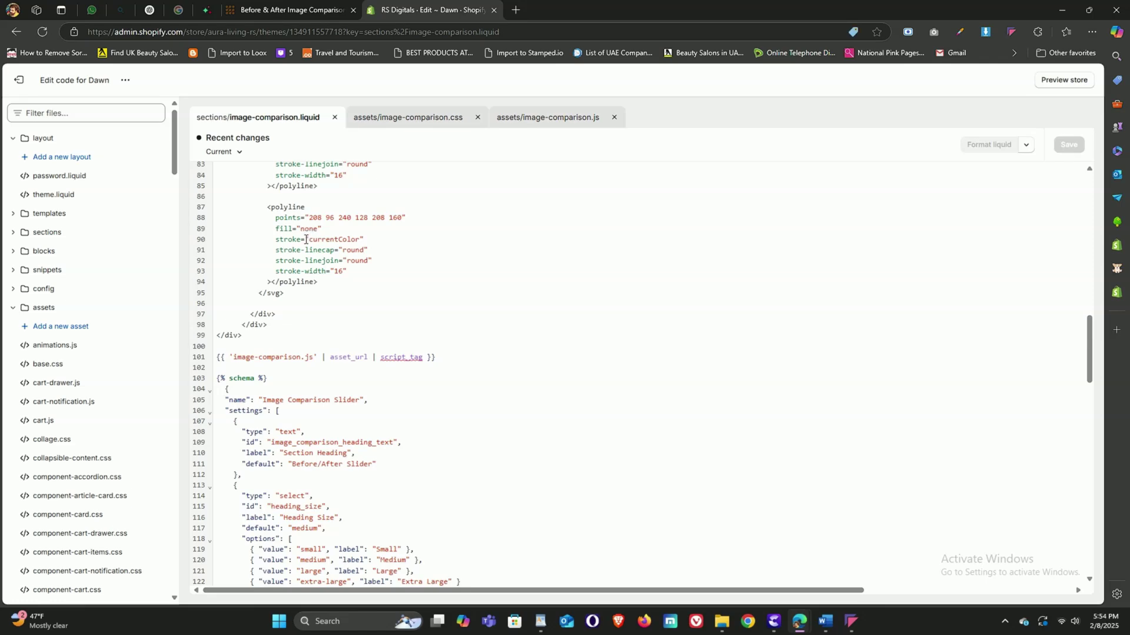
pyautogui.click(66, 328)
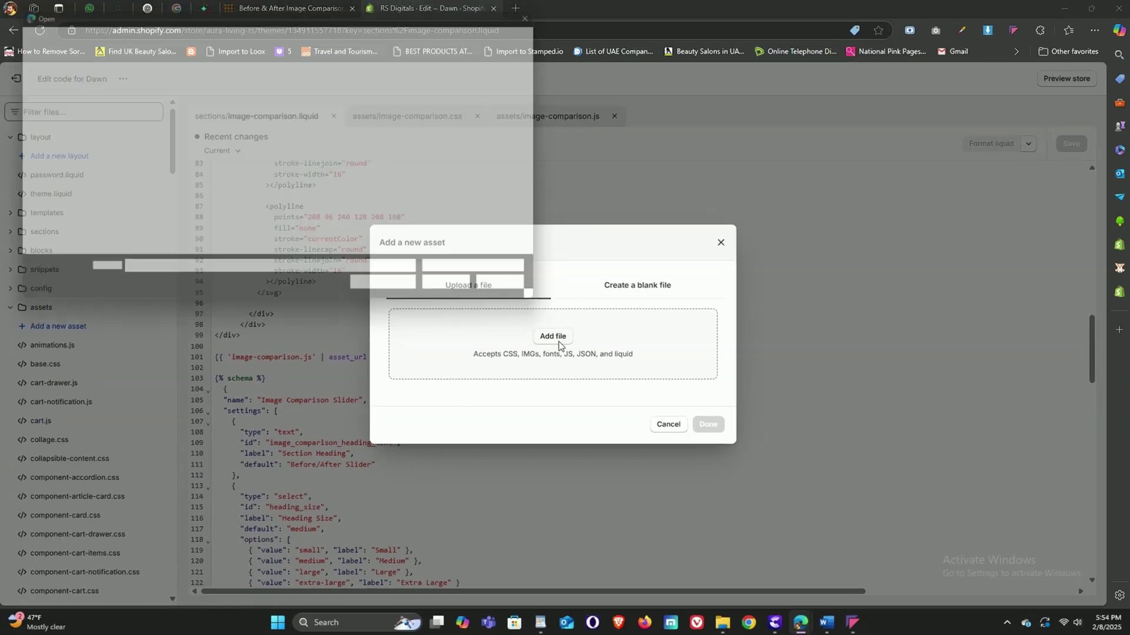
# - Upload ui-banner-after.jpg as a theme asset
pyautogui.click(553, 337)
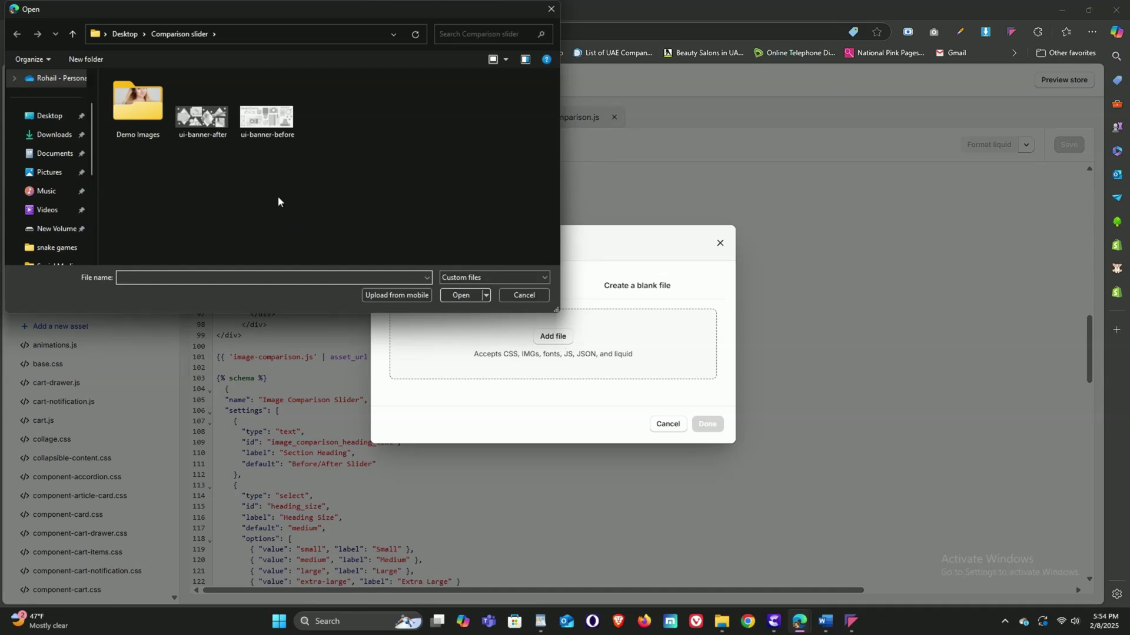
pyautogui.click(201, 120)
pyautogui.click(254, 124)
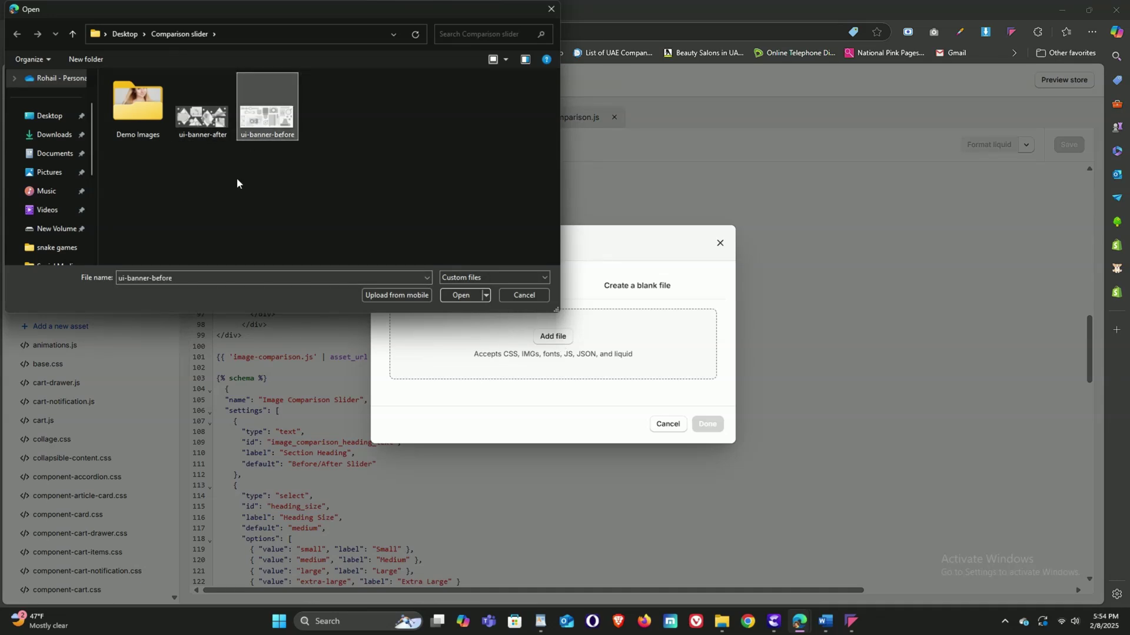
pyautogui.click(195, 126)
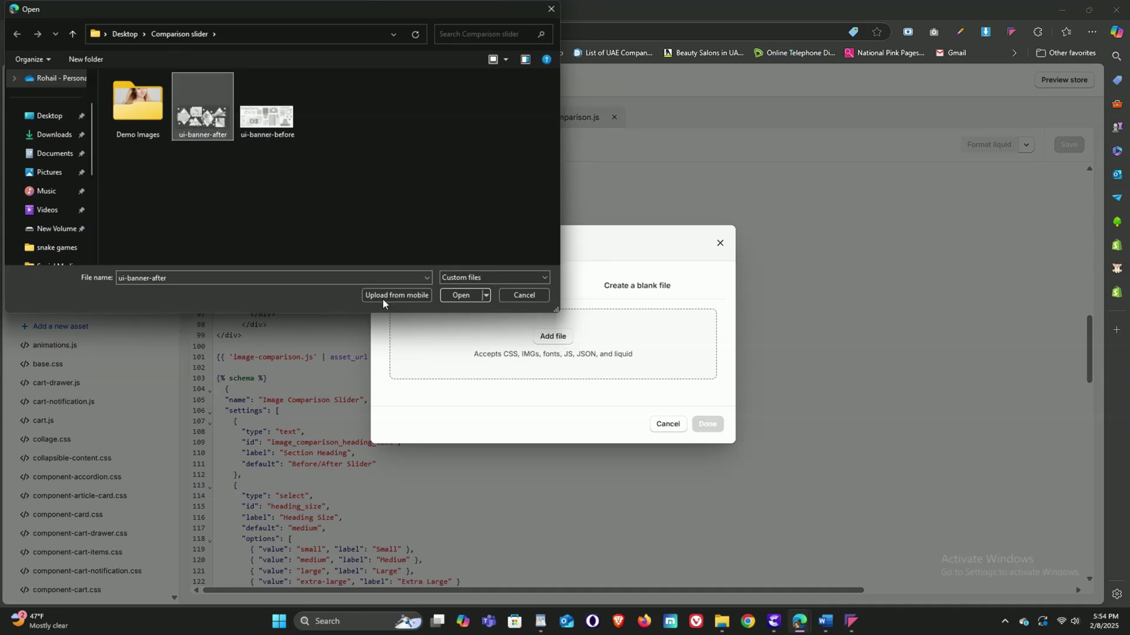
pyautogui.click(465, 299)
pyautogui.click(707, 432)
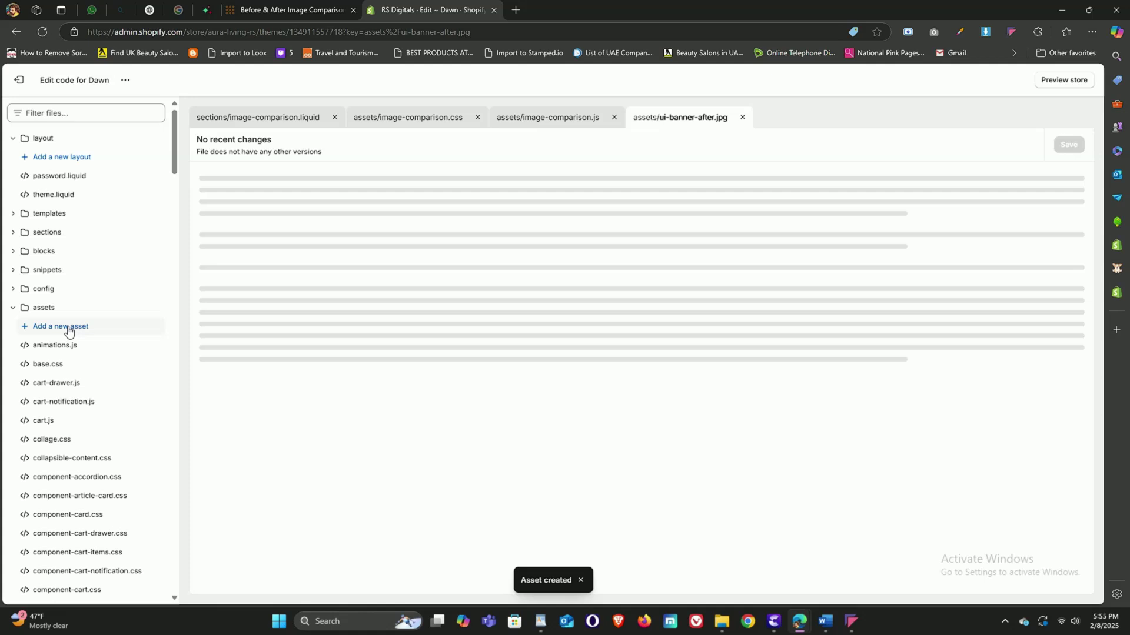
# - Upload ui-banner-before.jpg as a second theme asset
pyautogui.click(72, 326)
pyautogui.click(550, 346)
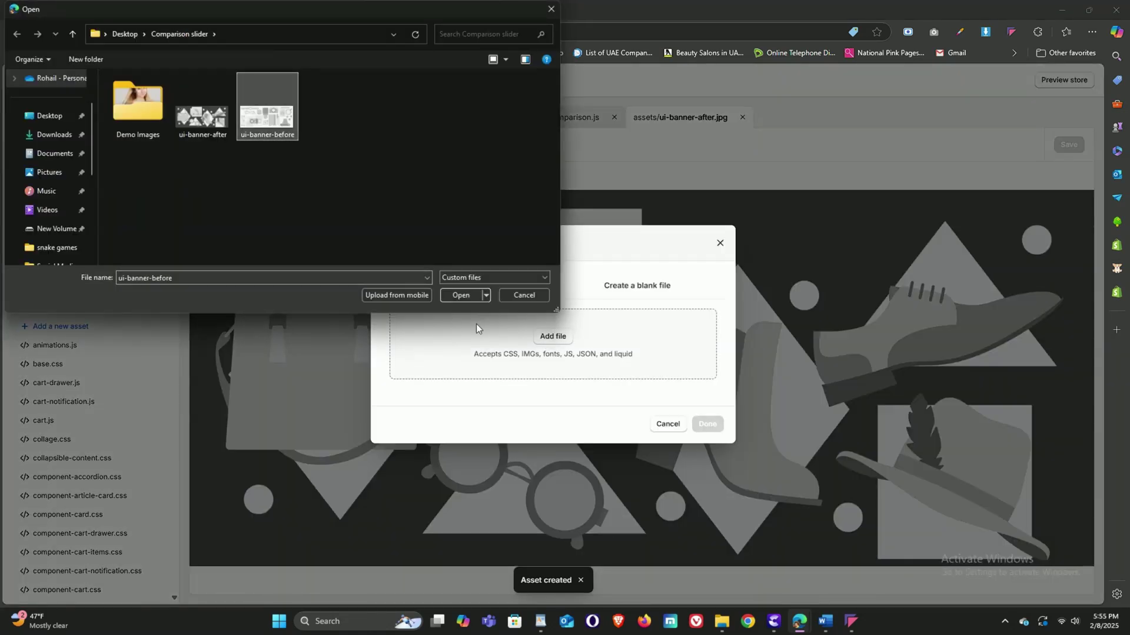
pyautogui.click(459, 363)
pyautogui.click(709, 433)
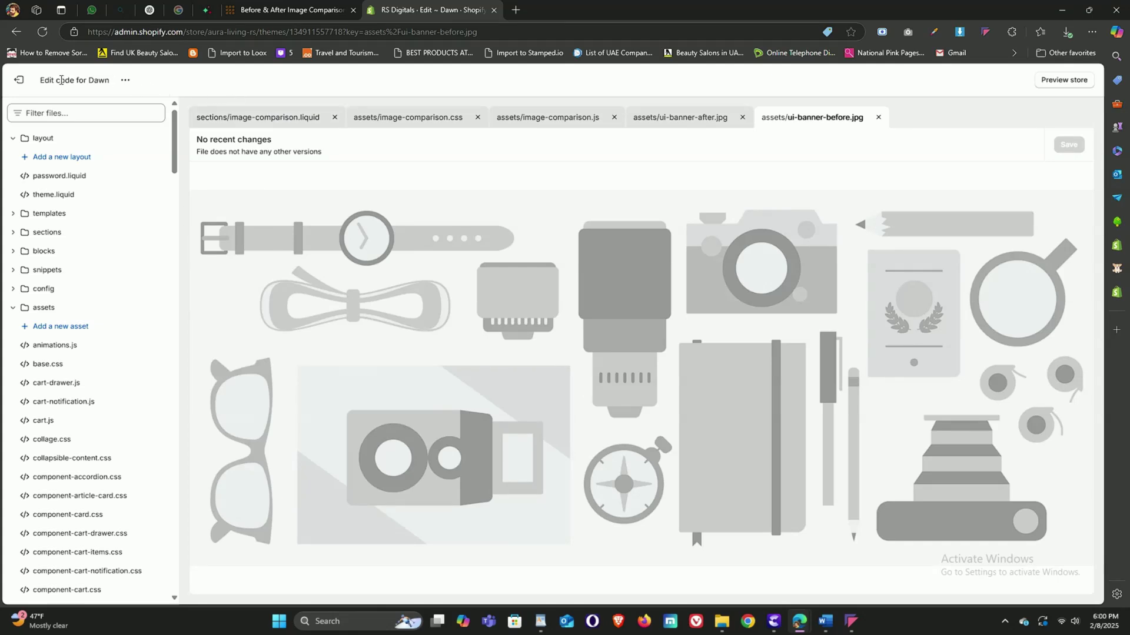
# - Open the Dawn customizer and add the Image Comparison section to the home page template
pyautogui.click(20, 85)
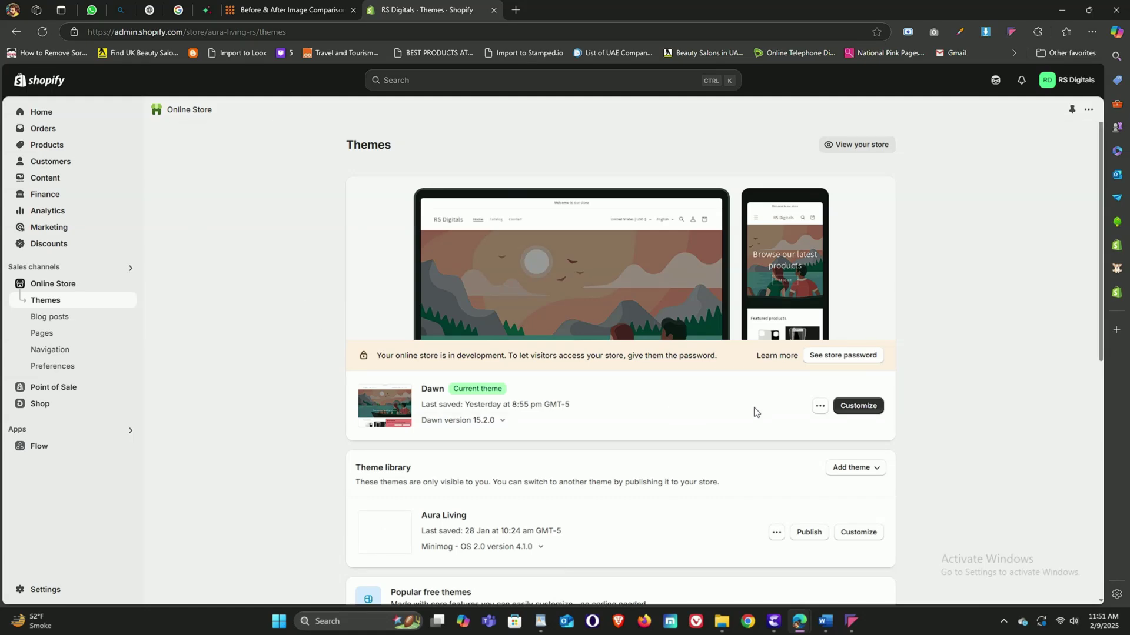
pyautogui.click(859, 407)
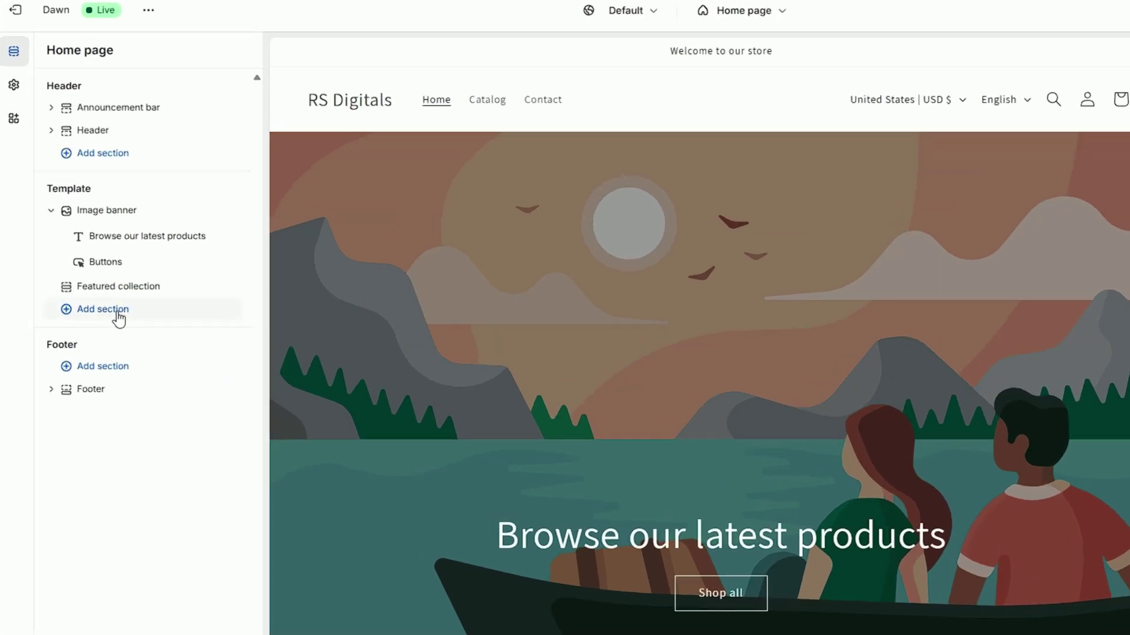
pyautogui.click(94, 311)
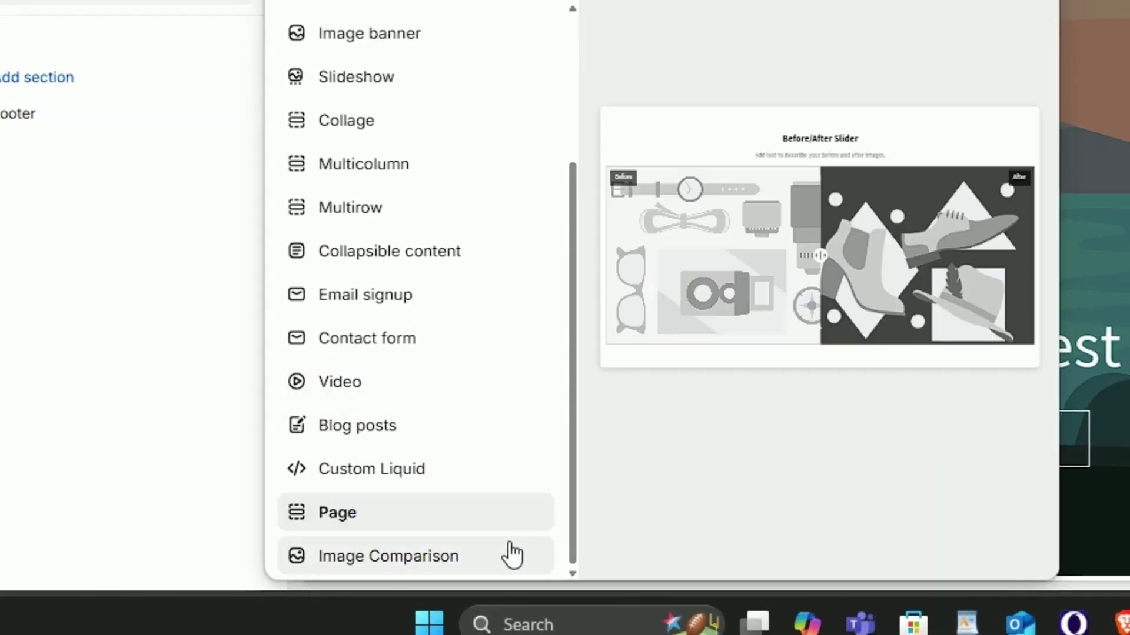
pyautogui.click(410, 567)
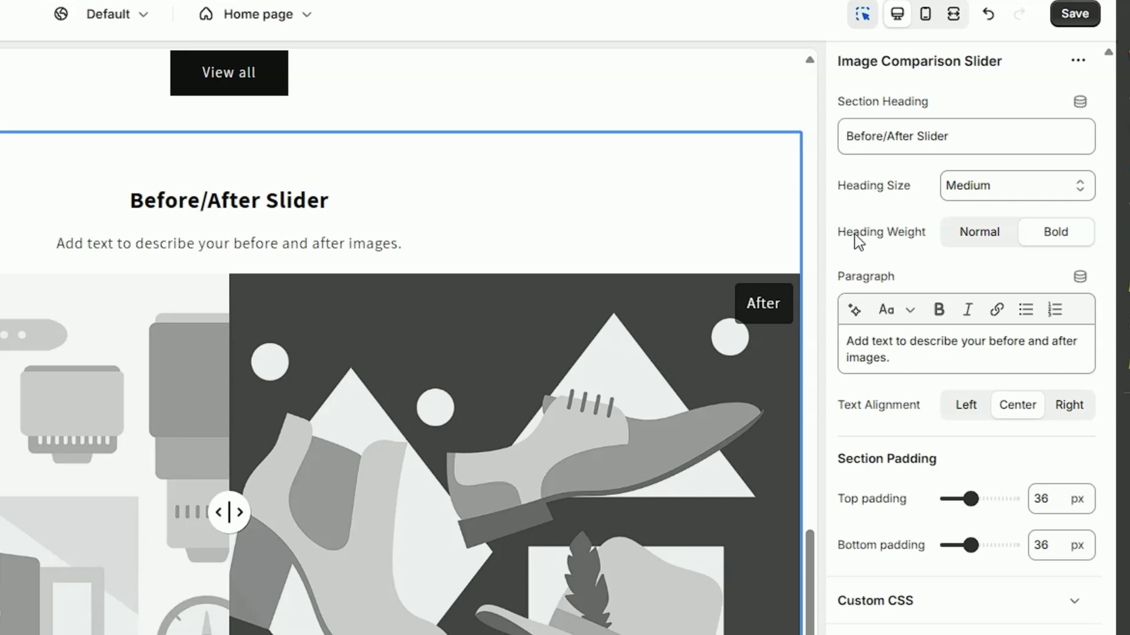
pyautogui.click(969, 136)
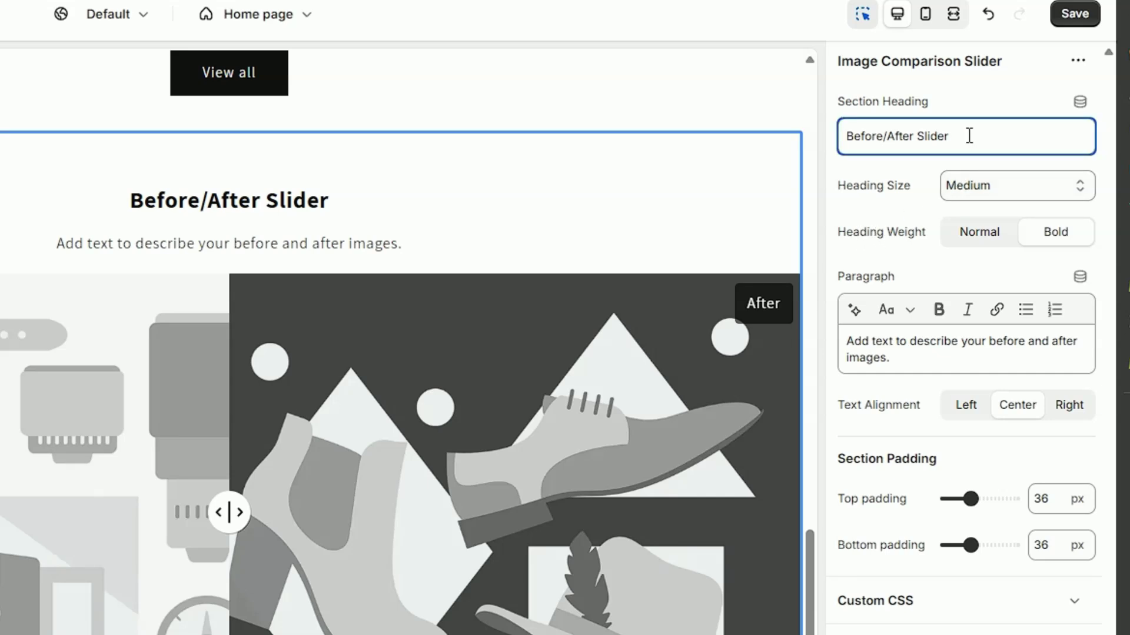
pyautogui.click(991, 186)
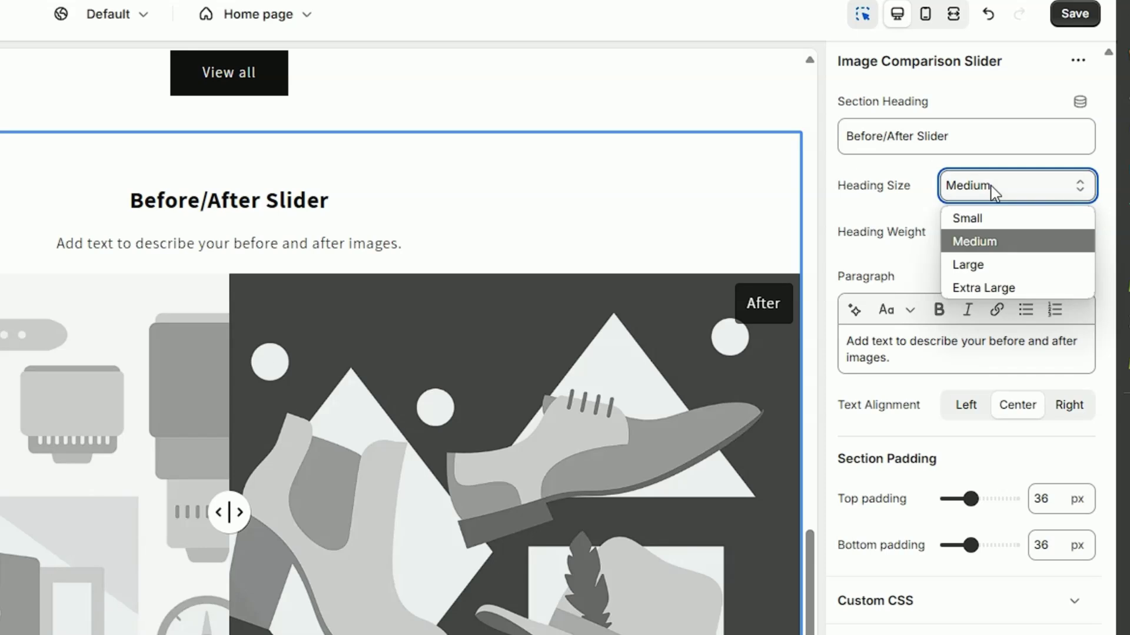
pyautogui.click(991, 186)
pyautogui.click(986, 232)
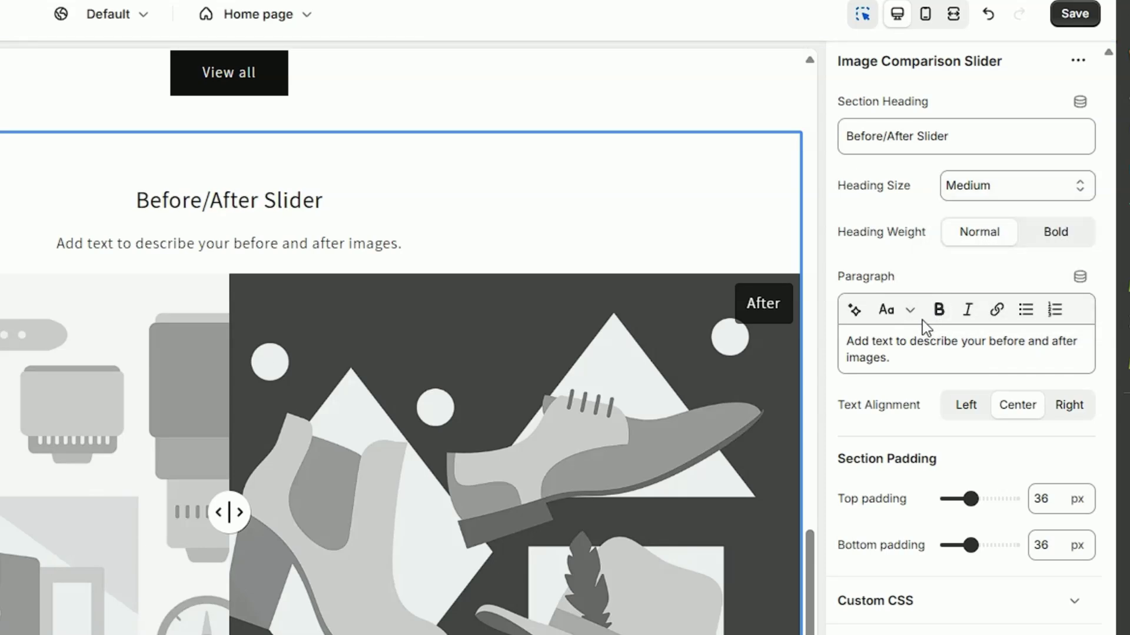
pyautogui.click(1052, 238)
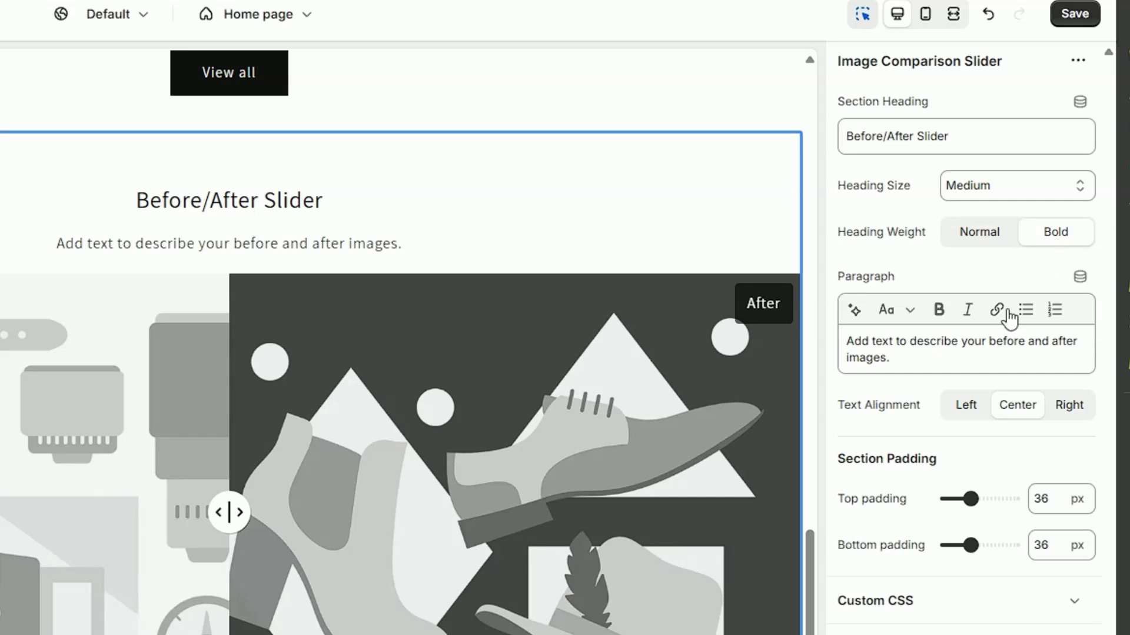
pyautogui.tripleClick(967, 355)
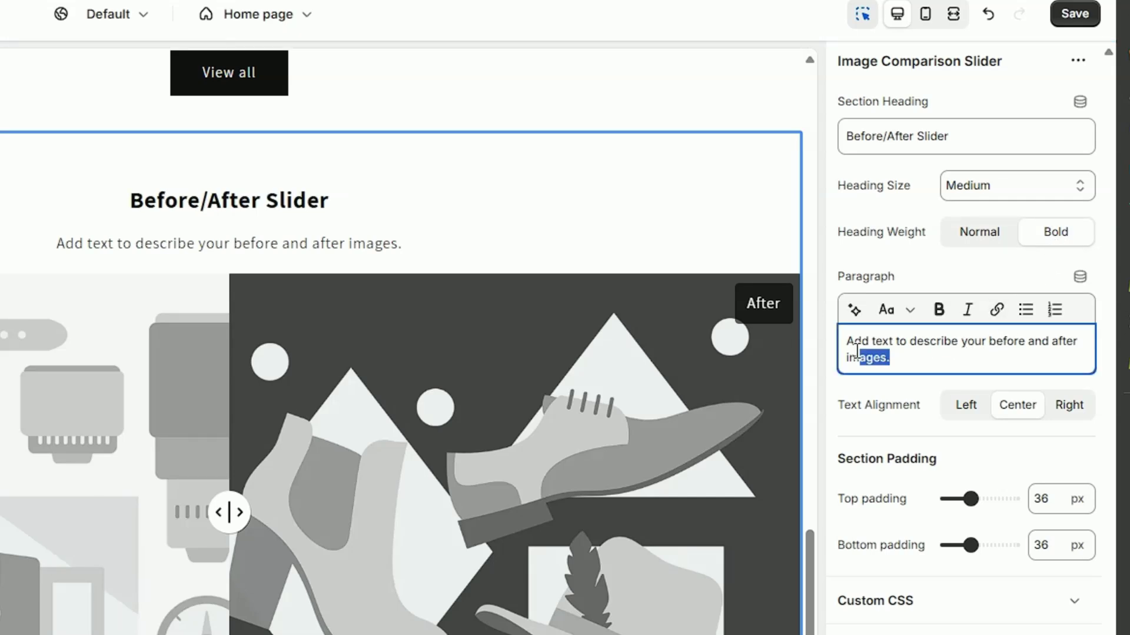
pyautogui.click(938, 367)
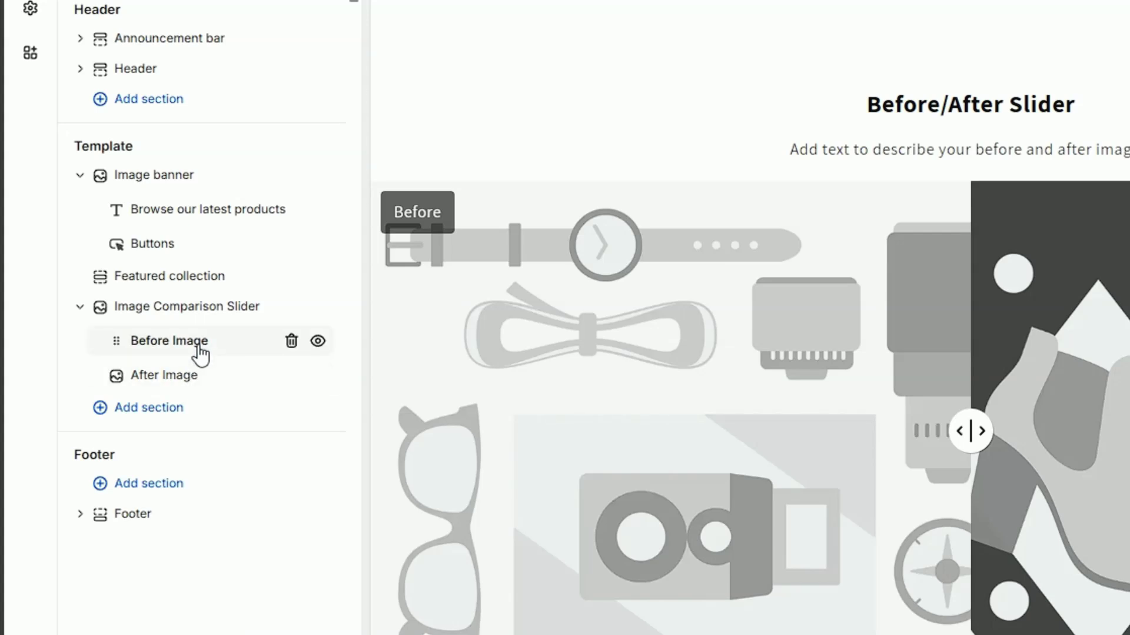
# - Open the Before Image block's desktop image picker and browse to the Demo Images folder
pyautogui.click(199, 349)
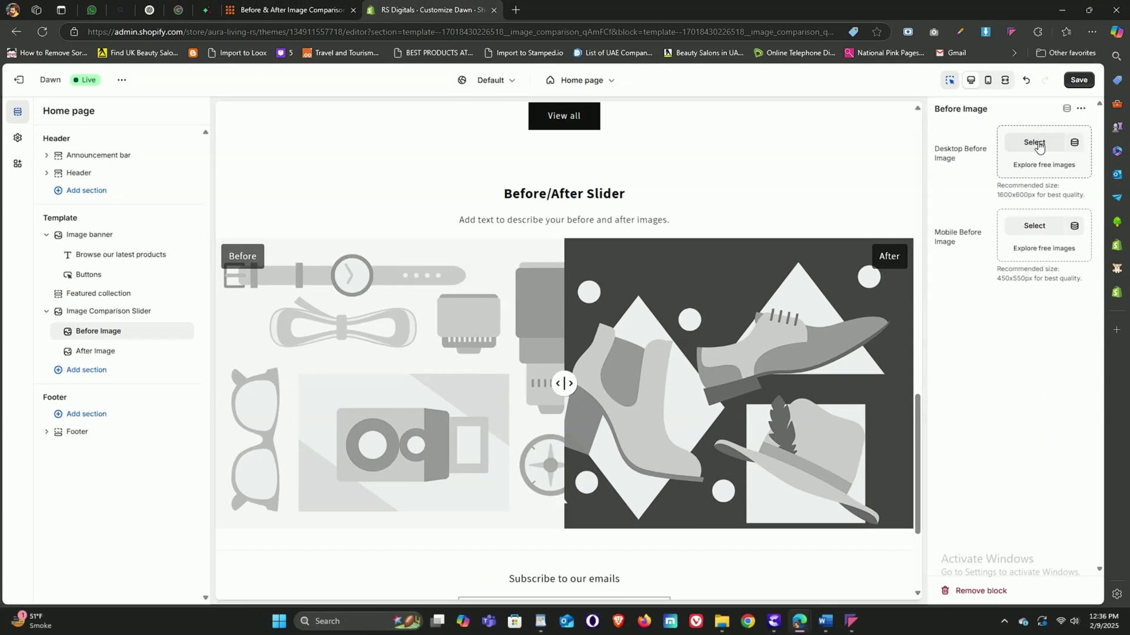
pyautogui.click(1035, 143)
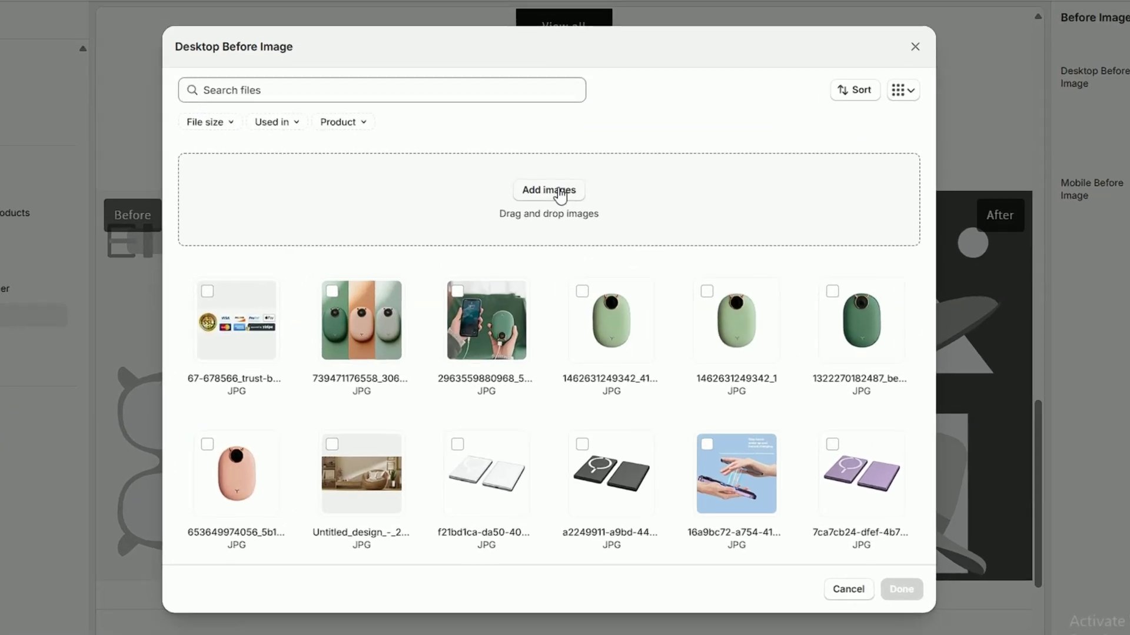
pyautogui.click(552, 236)
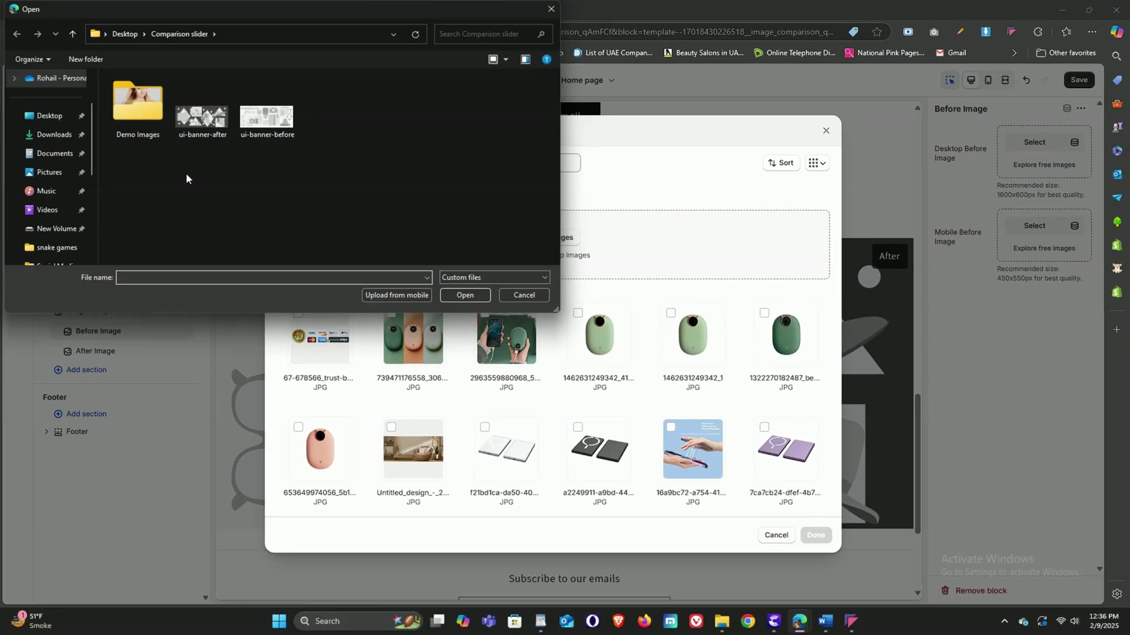
pyautogui.click(137, 106)
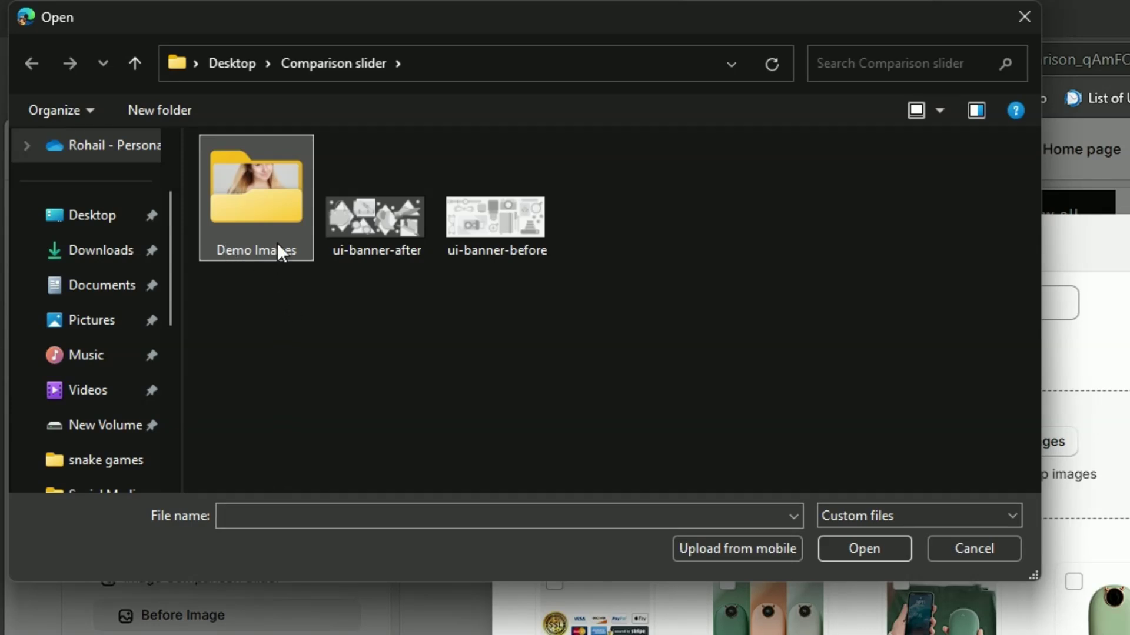
pyautogui.doubleClick(277, 192)
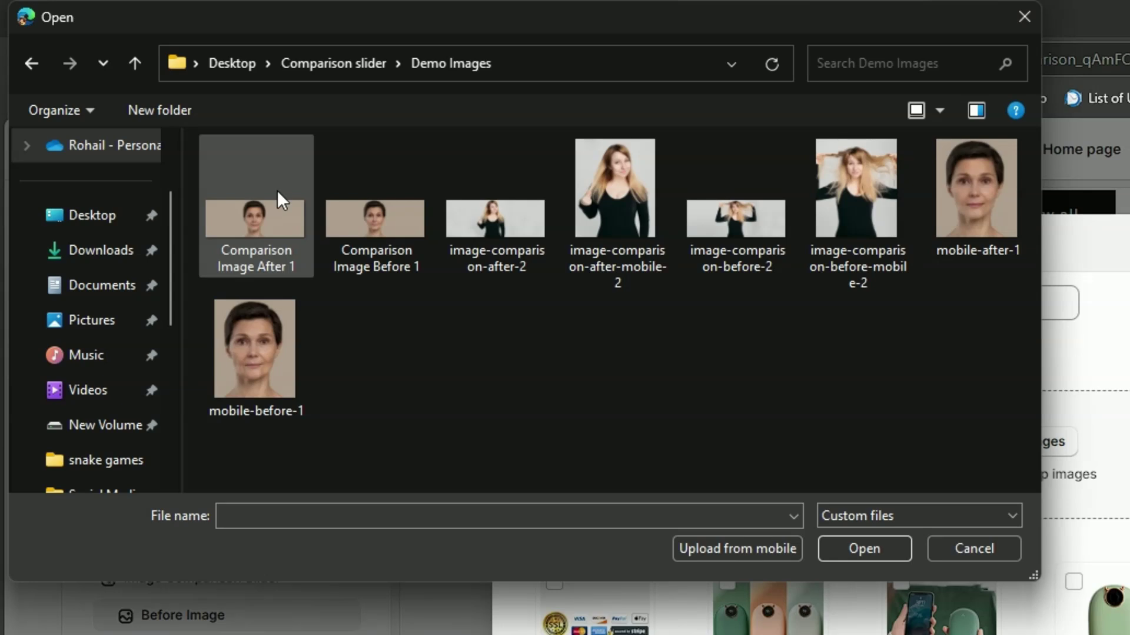
# - Upload the four portrait images and set Comparison Image Before 1 as desktop Before Image
pyautogui.click(270, 214)
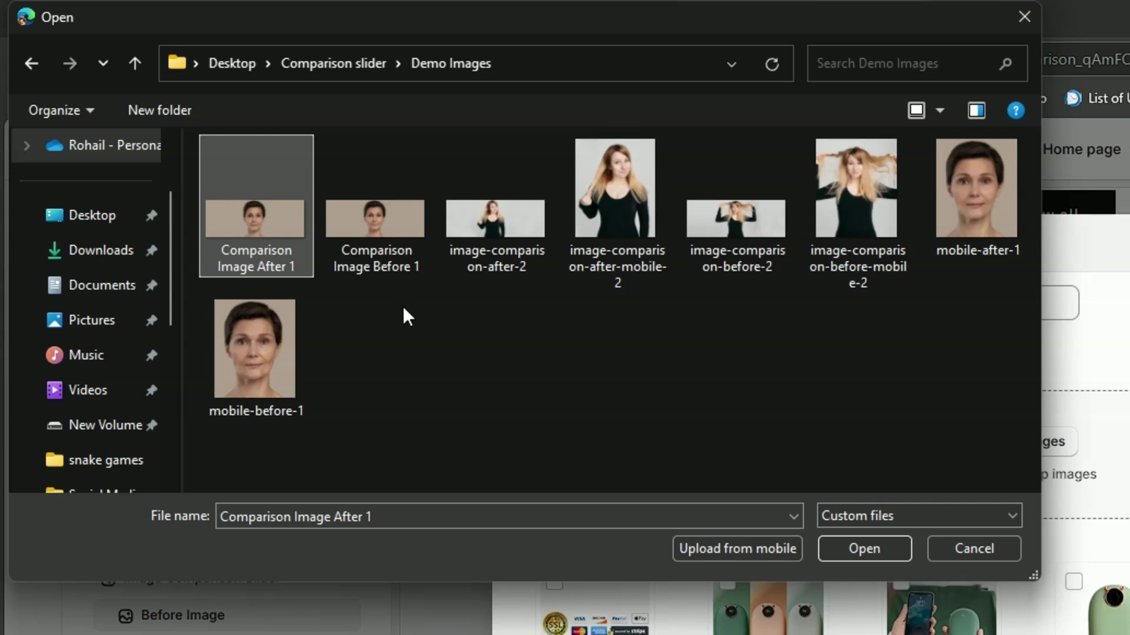
pyautogui.keyDown('ctrl'); pyautogui.click(389, 262); pyautogui.keyUp('ctrl')
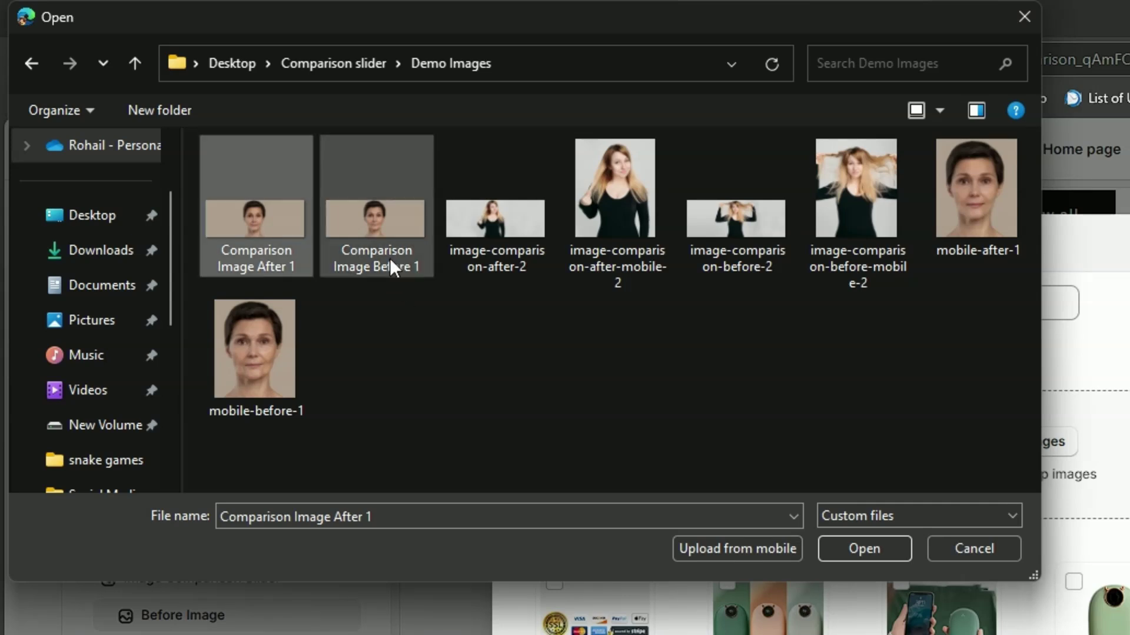
pyautogui.keyDown('ctrl'); pyautogui.click(968, 227); pyautogui.keyUp('ctrl')
pyautogui.keyDown('ctrl'); pyautogui.click(287, 355); pyautogui.keyUp('ctrl')
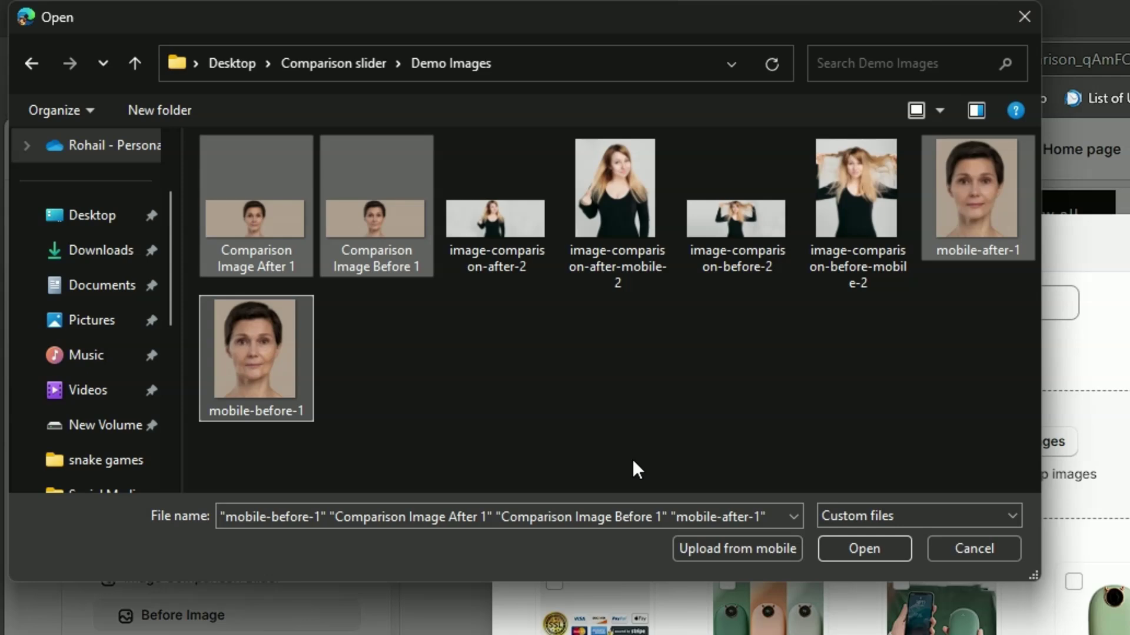
pyautogui.click(881, 549)
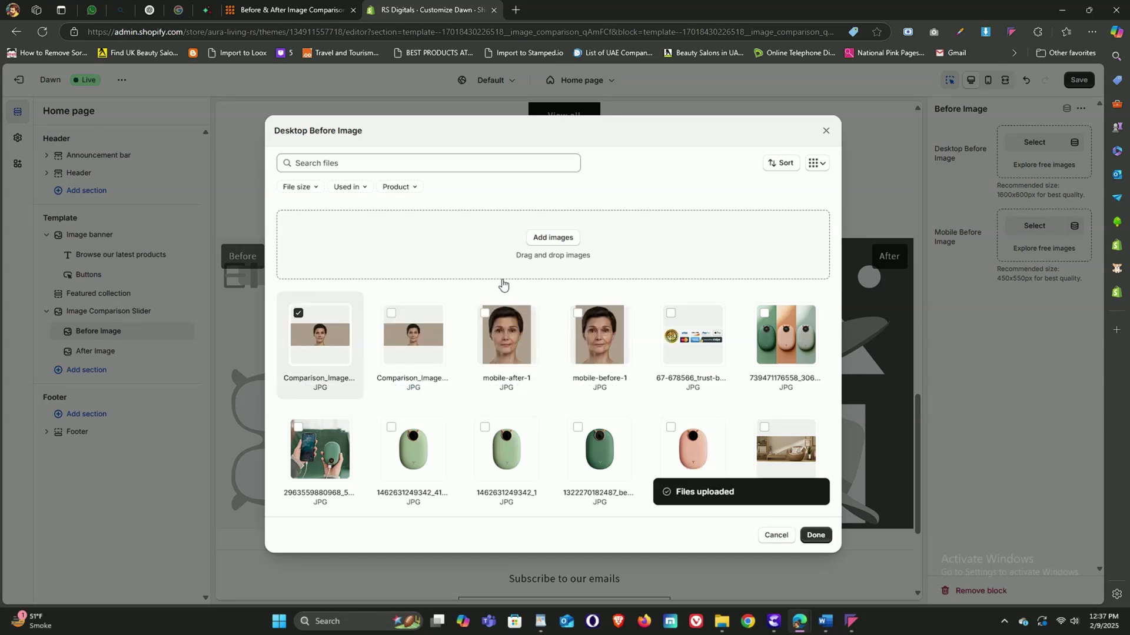
pyautogui.click(391, 313)
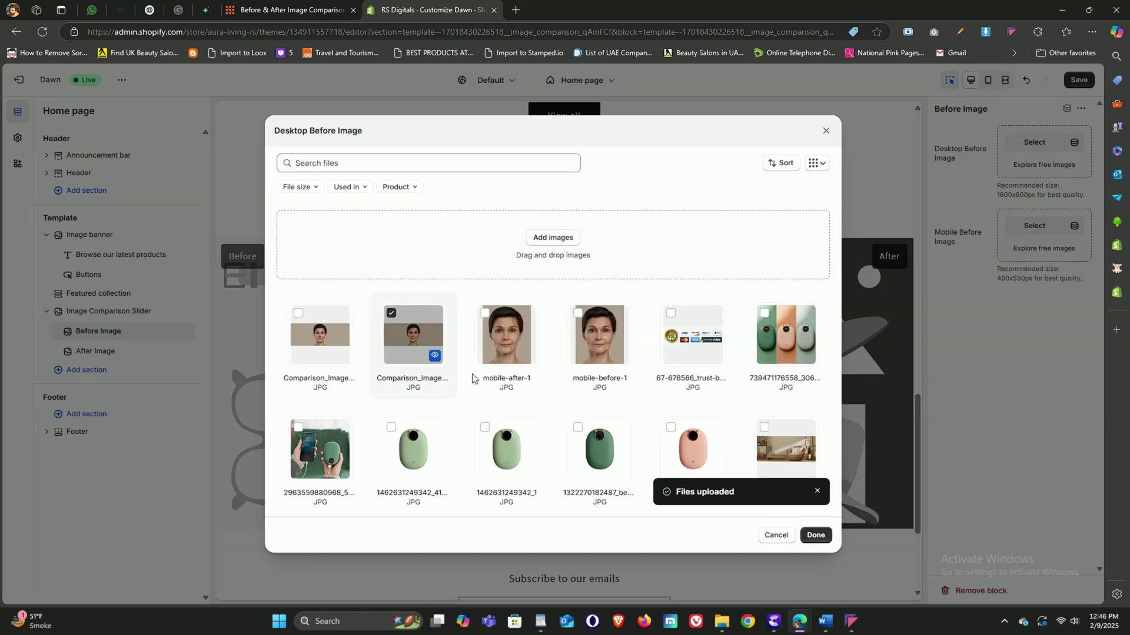
pyautogui.click(815, 535)
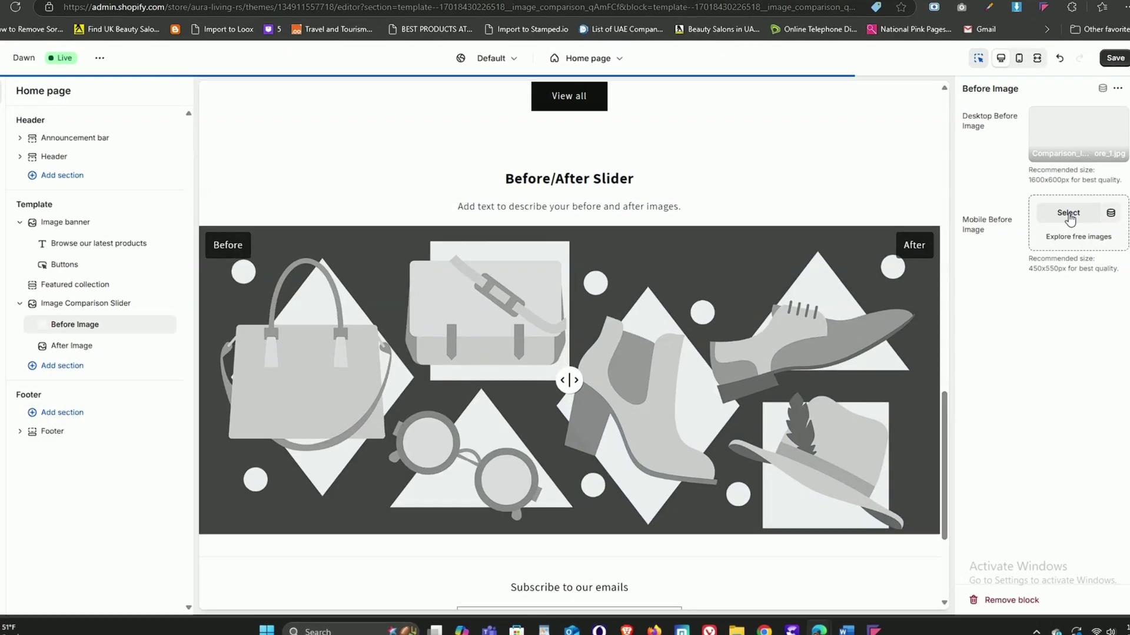
# - Set mobile-before-1 as the Before Image block's Mobile Before Image
pyautogui.click(1034, 226)
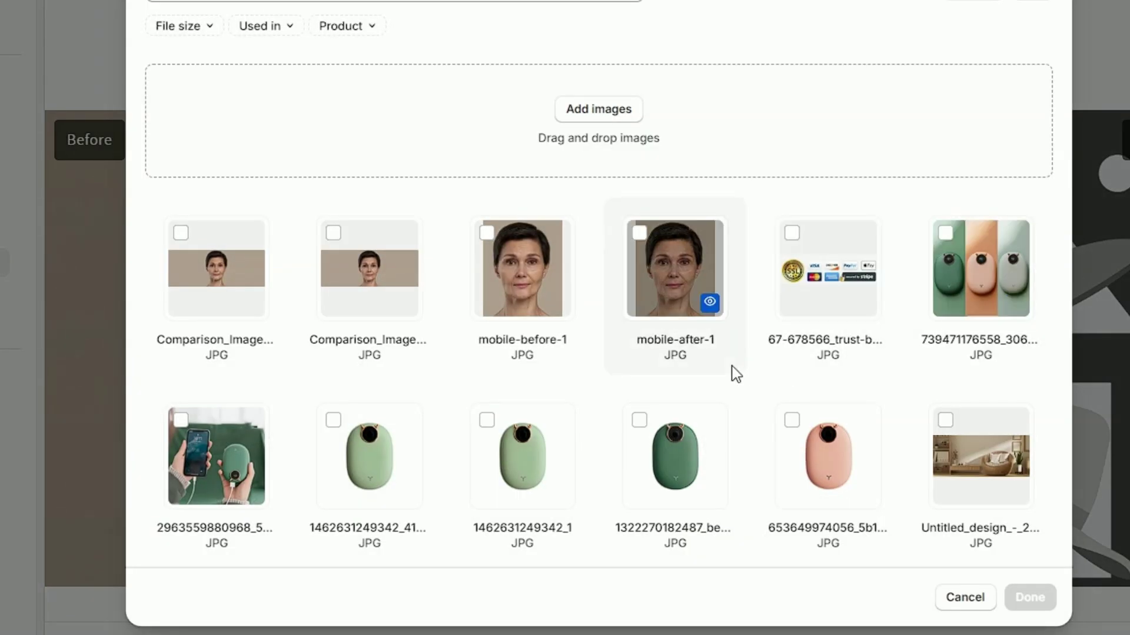
pyautogui.click(485, 232)
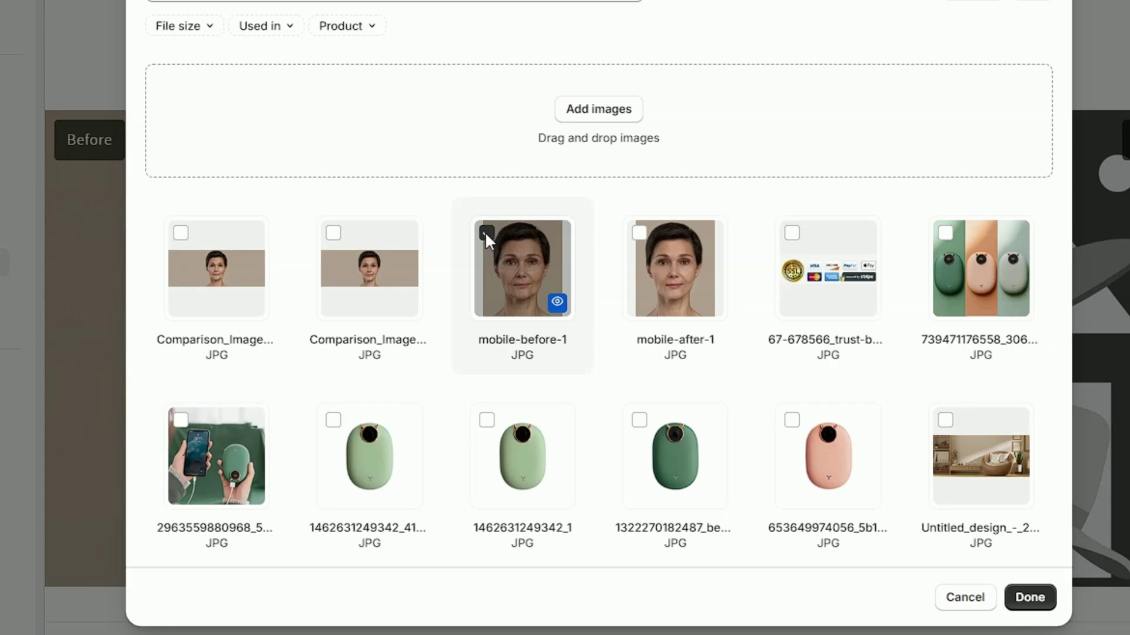
pyautogui.click(1026, 598)
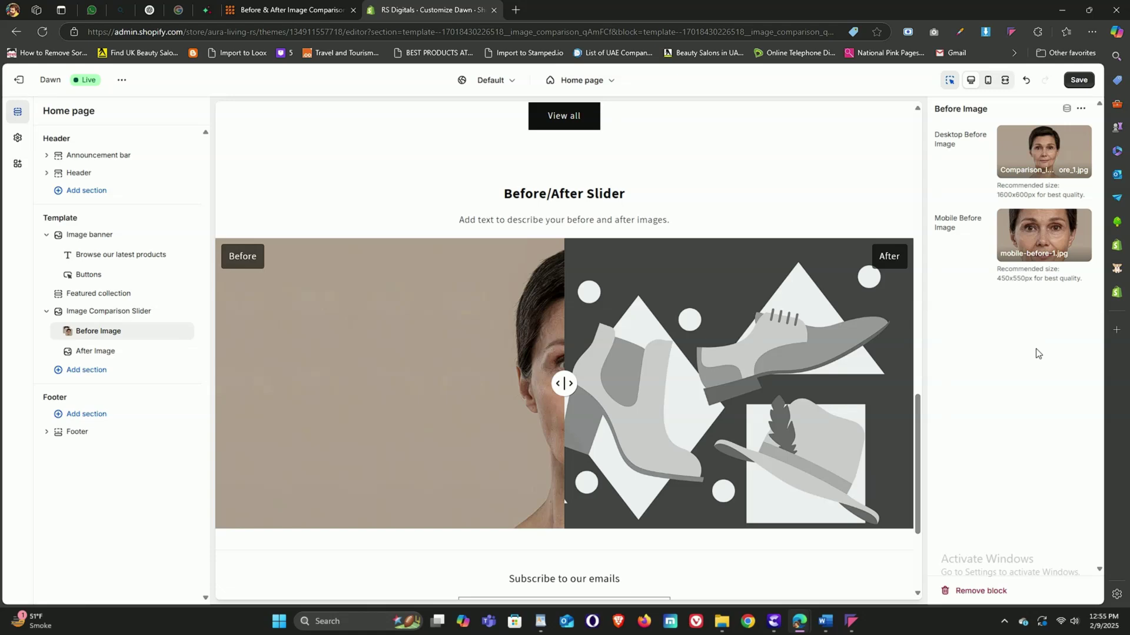
# - Give the After Image block the desktop after portrait and mobile-after-1, then save and exit
pyautogui.click(95, 351)
pyautogui.click(1035, 142)
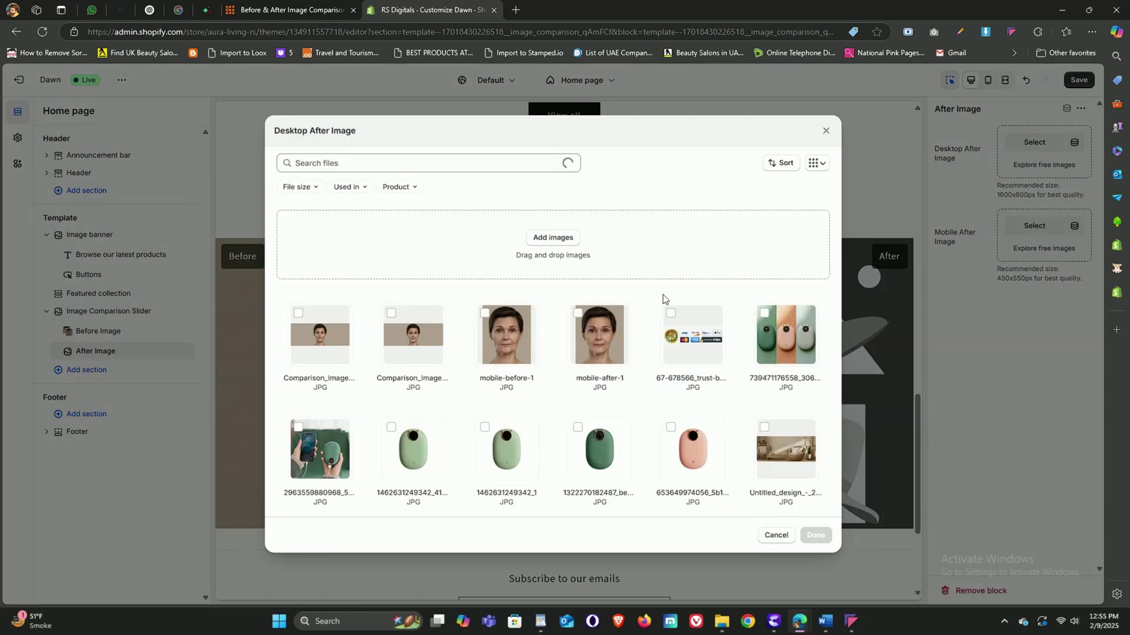
pyautogui.click(382, 339)
pyautogui.click(816, 535)
pyautogui.click(1034, 225)
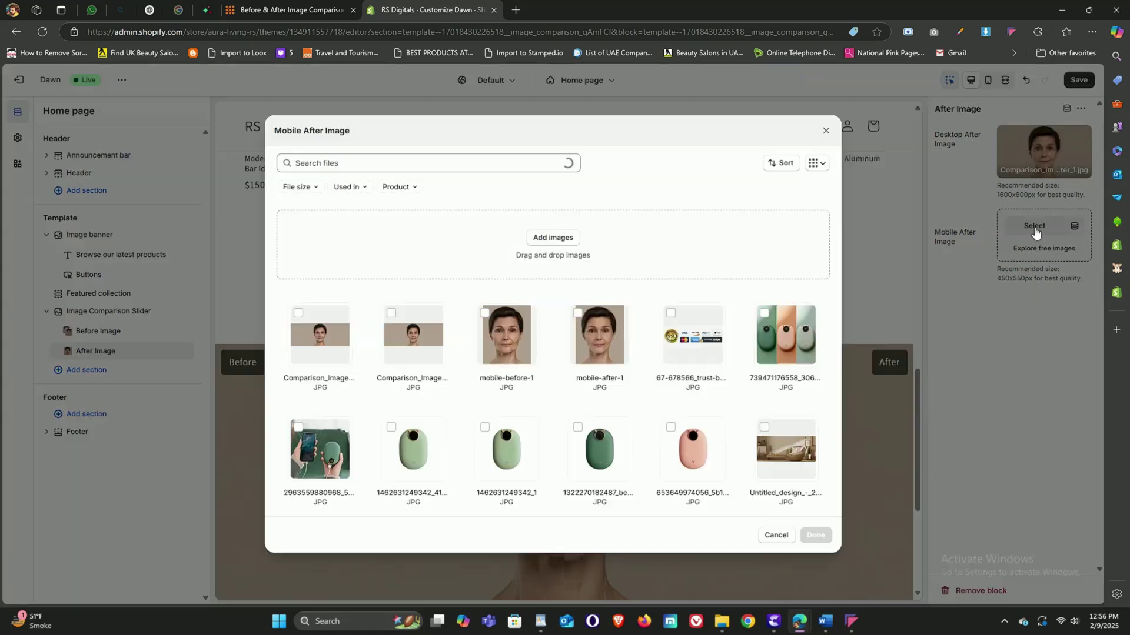
pyautogui.click(575, 353)
pyautogui.click(815, 536)
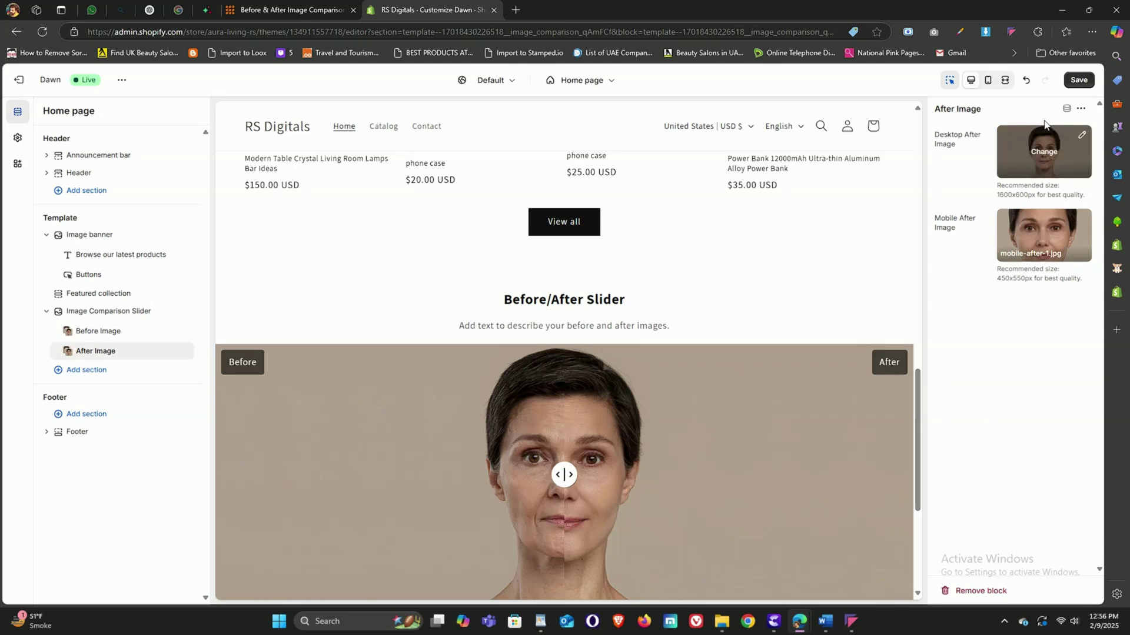
pyautogui.click(1076, 80)
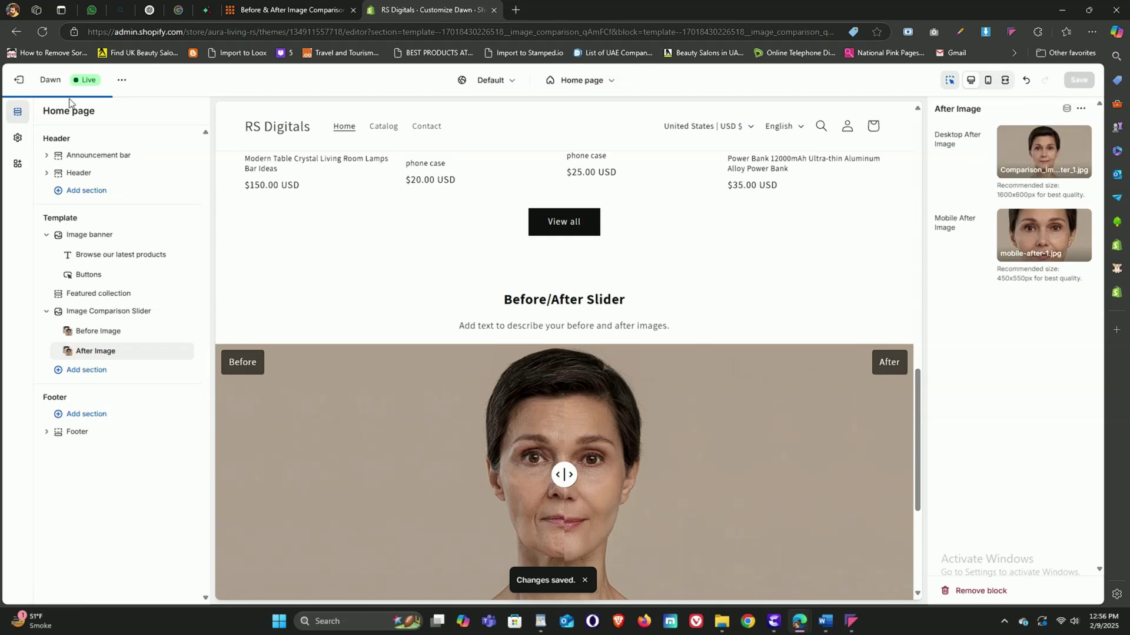
pyautogui.click(20, 80)
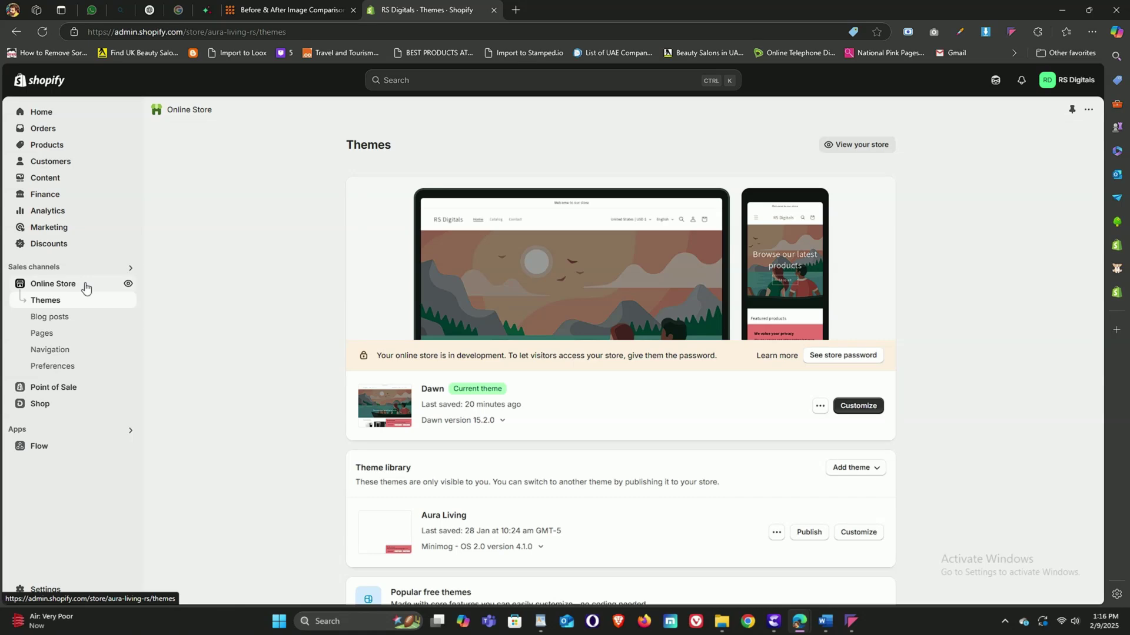
# - View the live store and drag the Before/After Slider divider back and forth
pyautogui.click(130, 283)
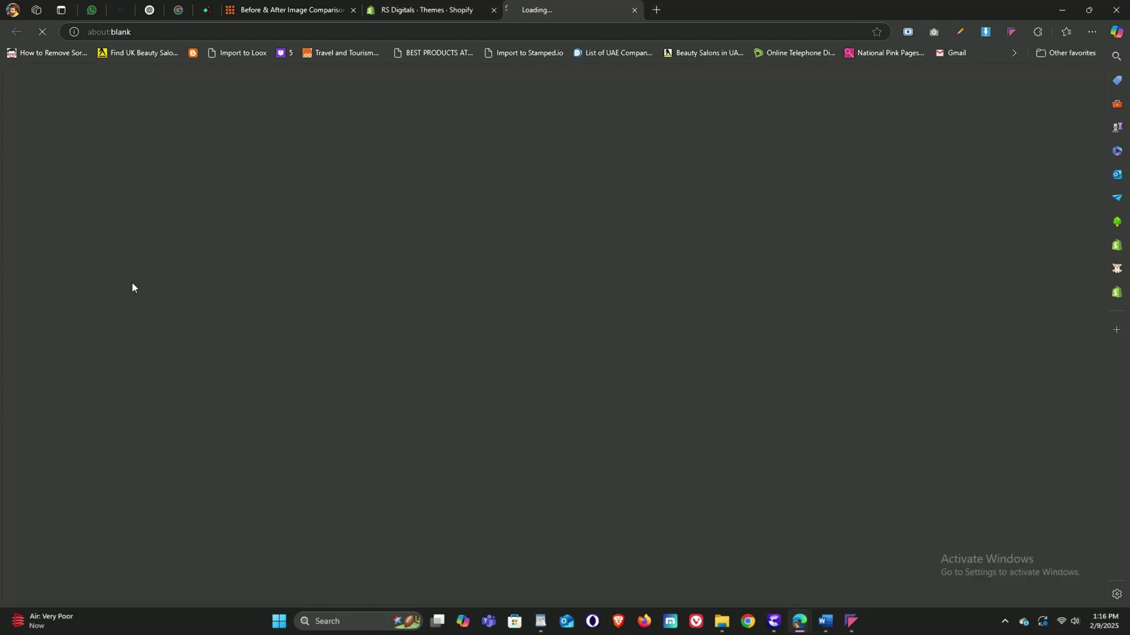
pyautogui.scroll(-4, 560, 257)
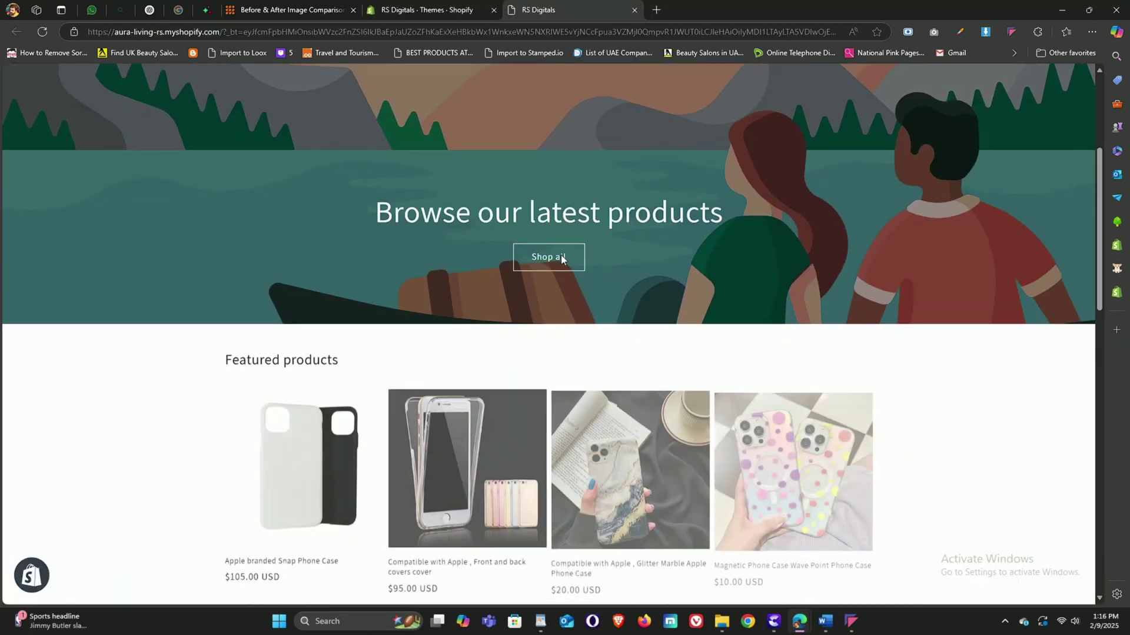
pyautogui.scroll(-15, 561, 258)
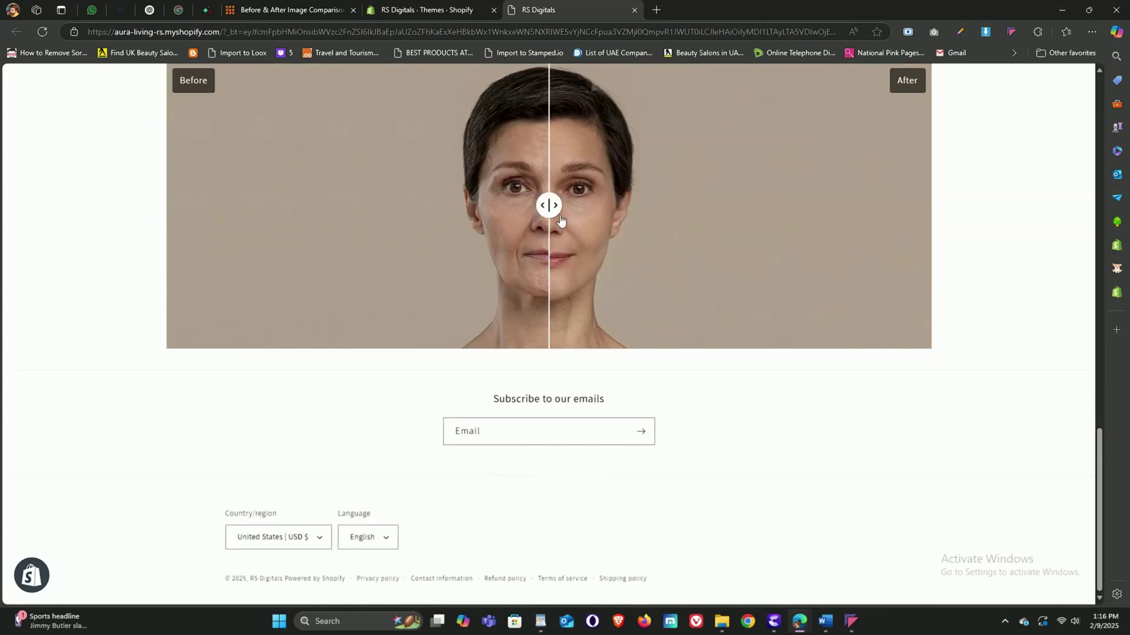
pyautogui.moveTo(555, 205); pyautogui.dragTo(464, 205)
pyautogui.scroll(2, 464, 247)
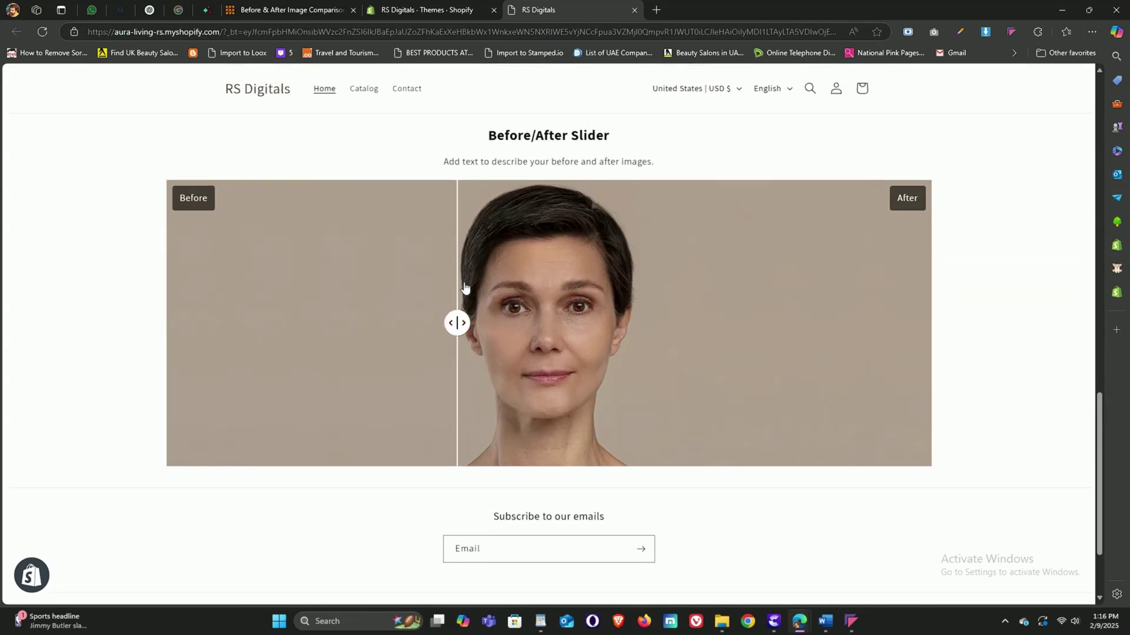
pyautogui.moveTo(456, 322); pyautogui.dragTo(677, 310)
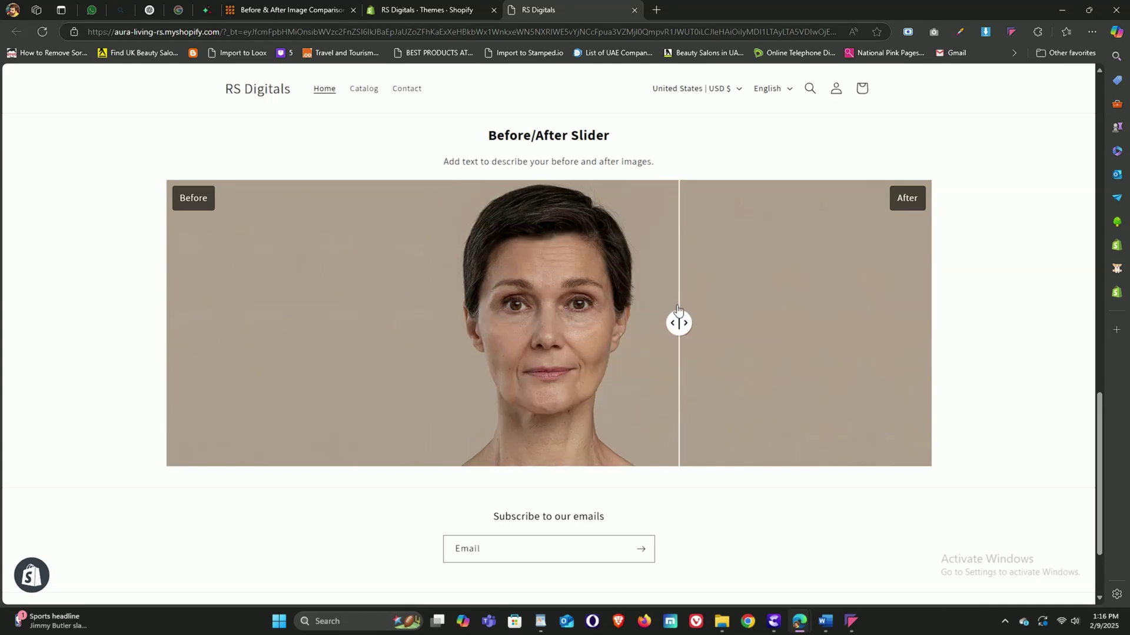